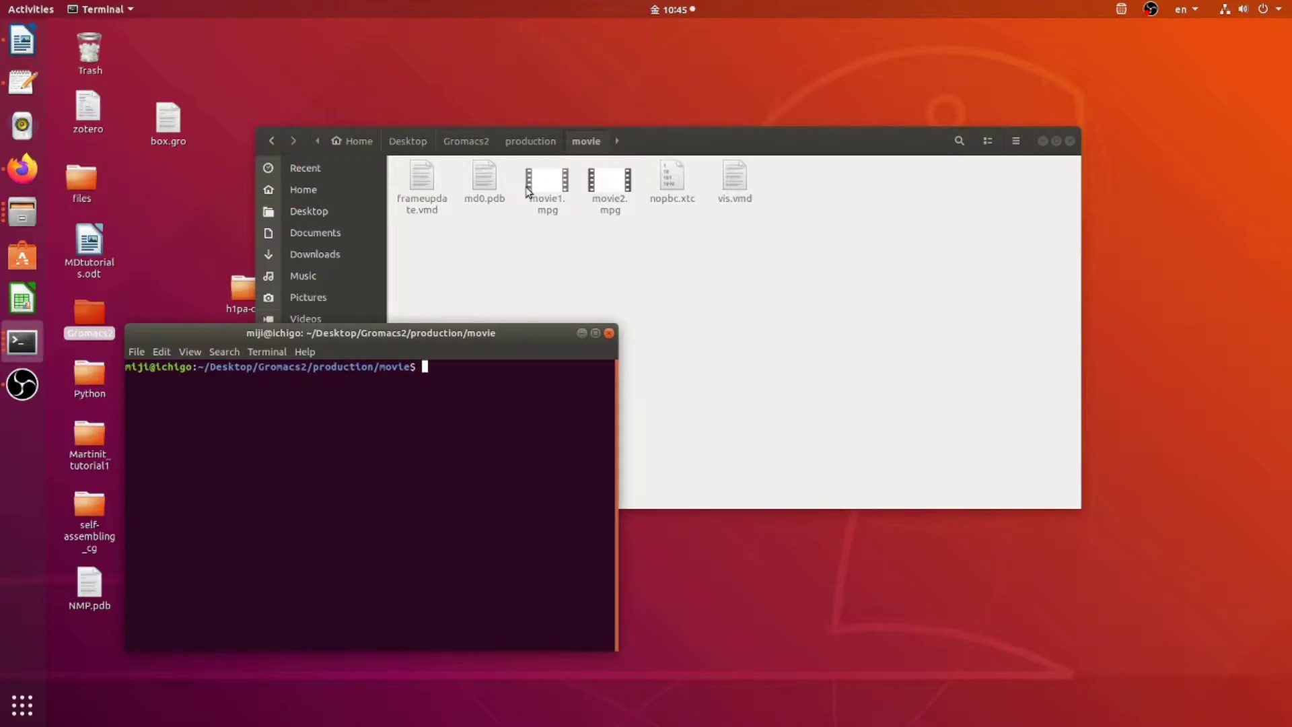
Play movie1.mpg and then movie2.mpg in VLC, then close the player.
double_click(530, 184)
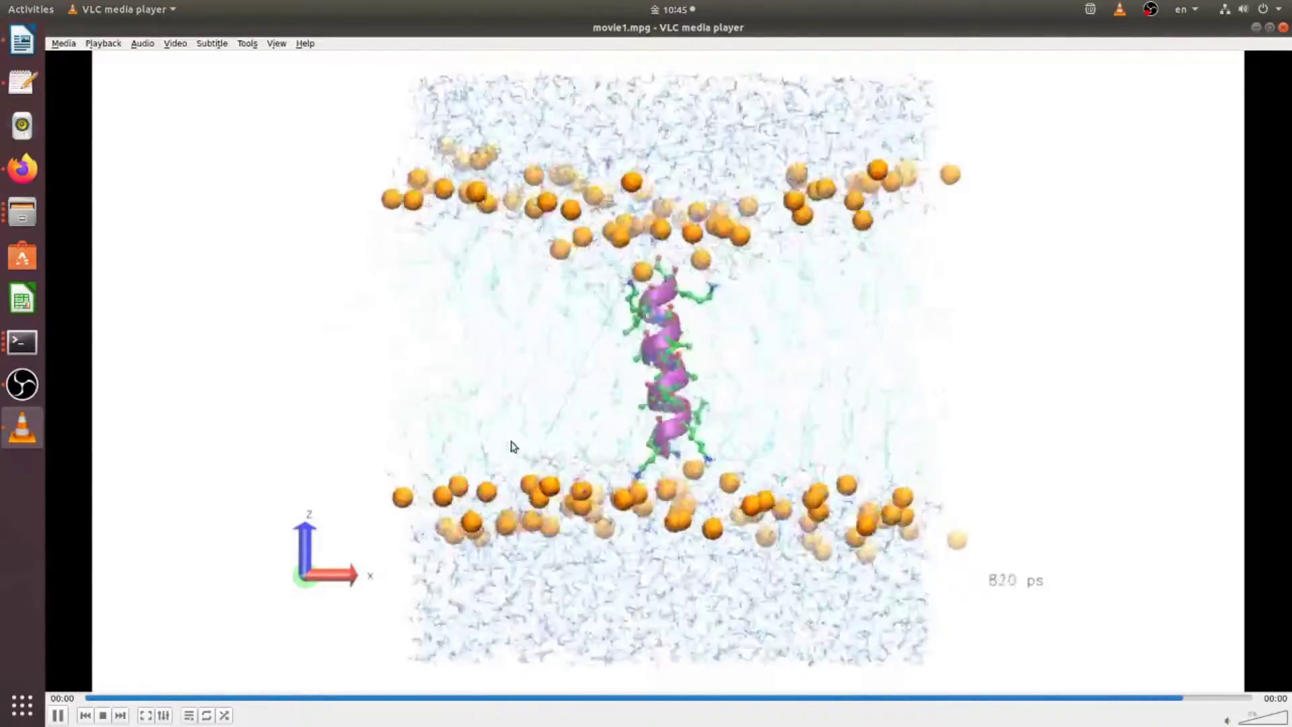
click(1283, 29)
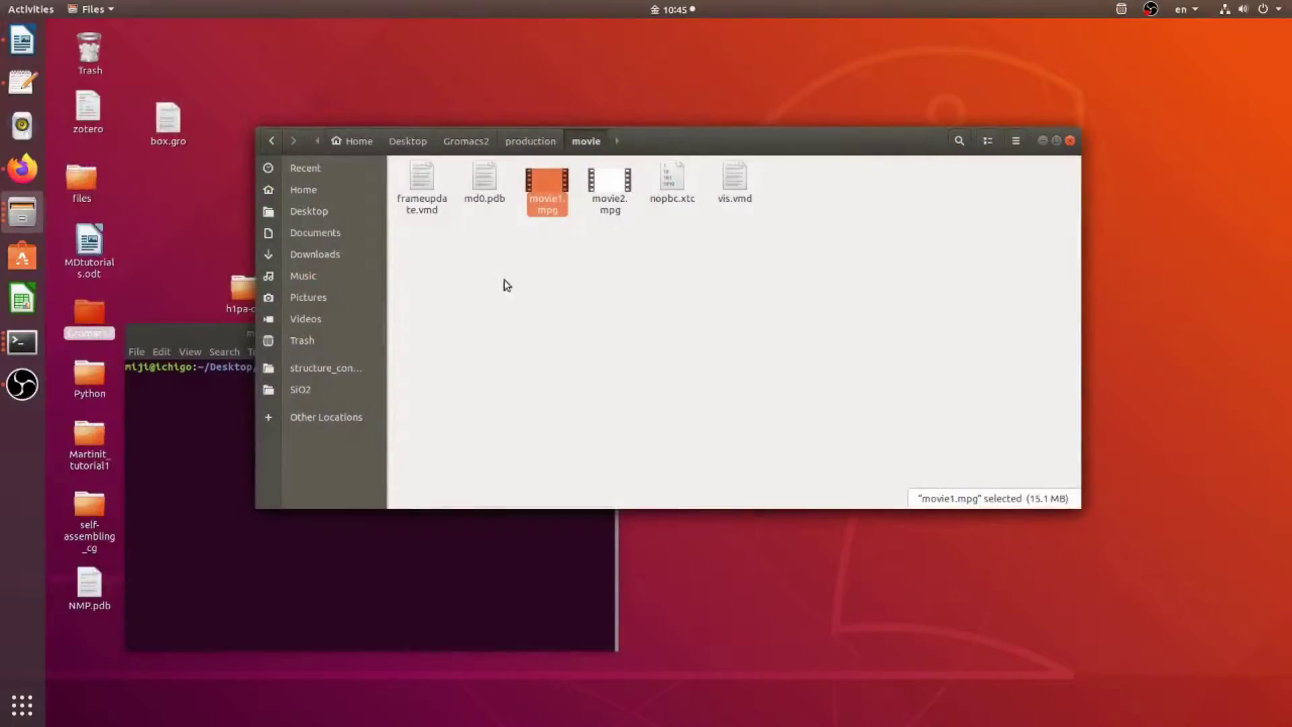
double_click(605, 172)
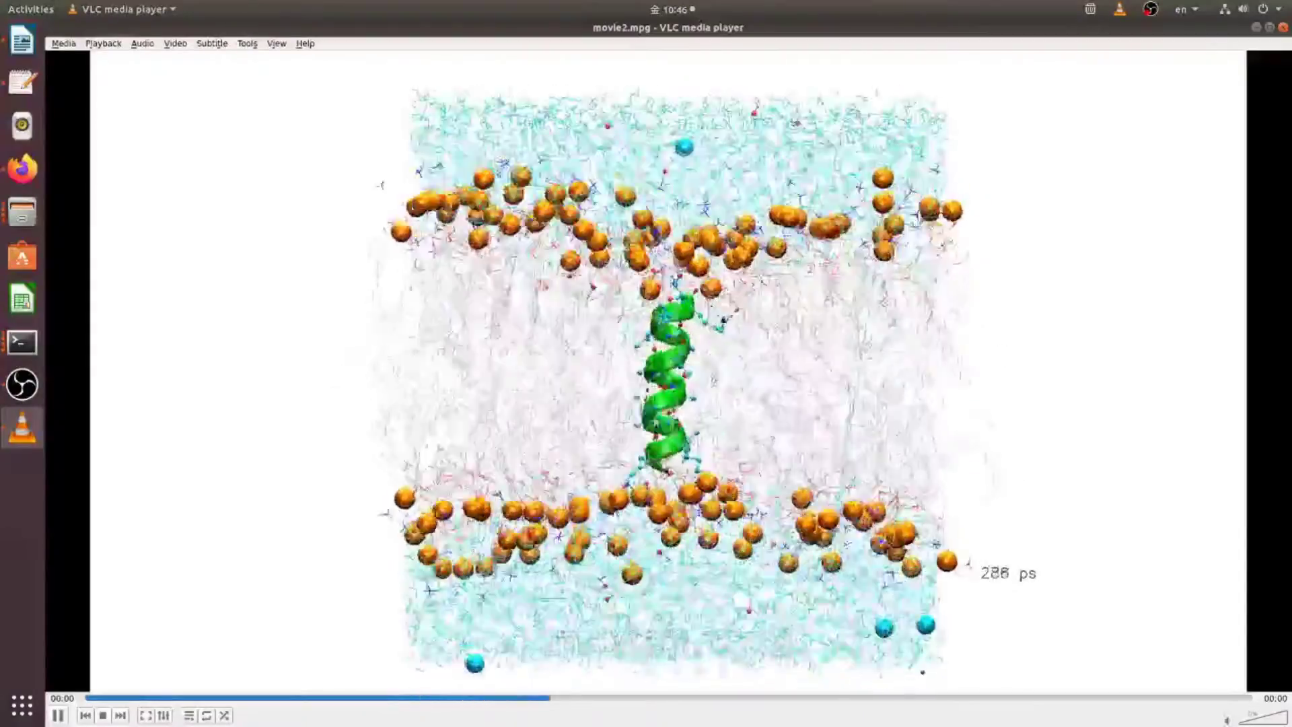
ctrl+scroll(1128, 208, up, 4)
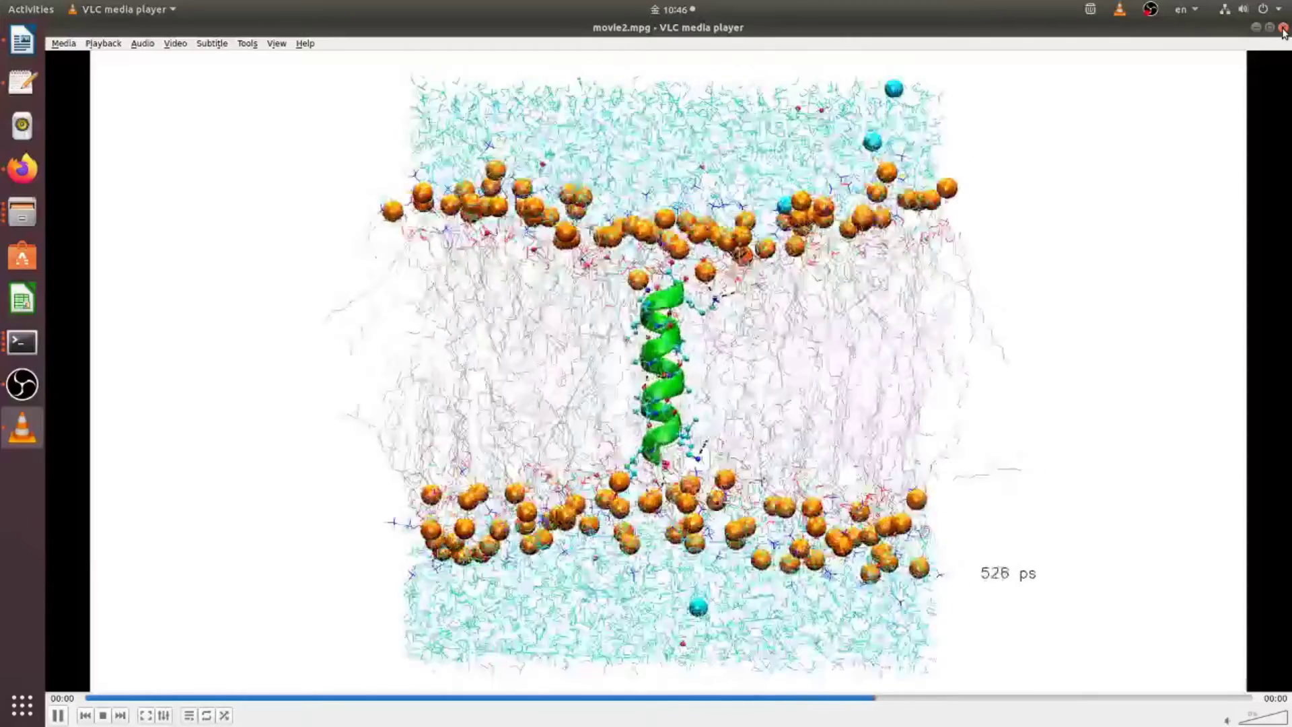
click(1284, 28)
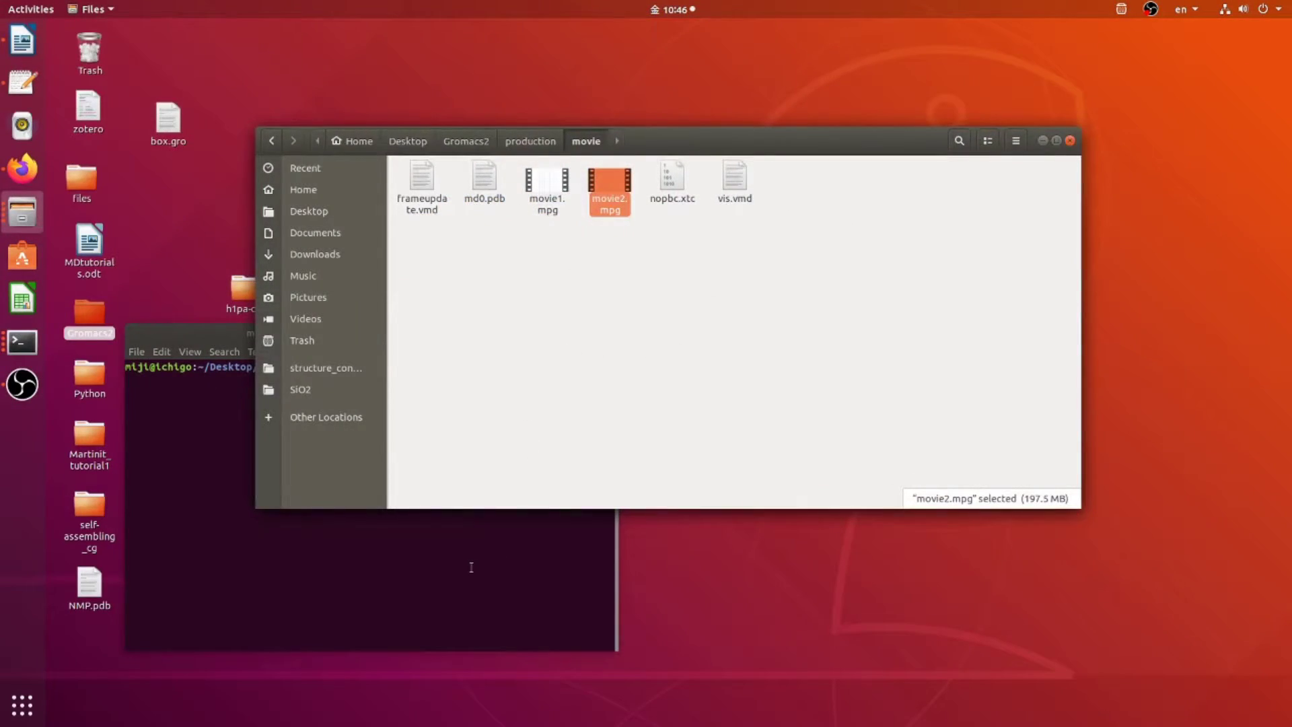
Launch VMD from the terminal and pick vis.vmd as the visualization state to load.
click(471, 567)
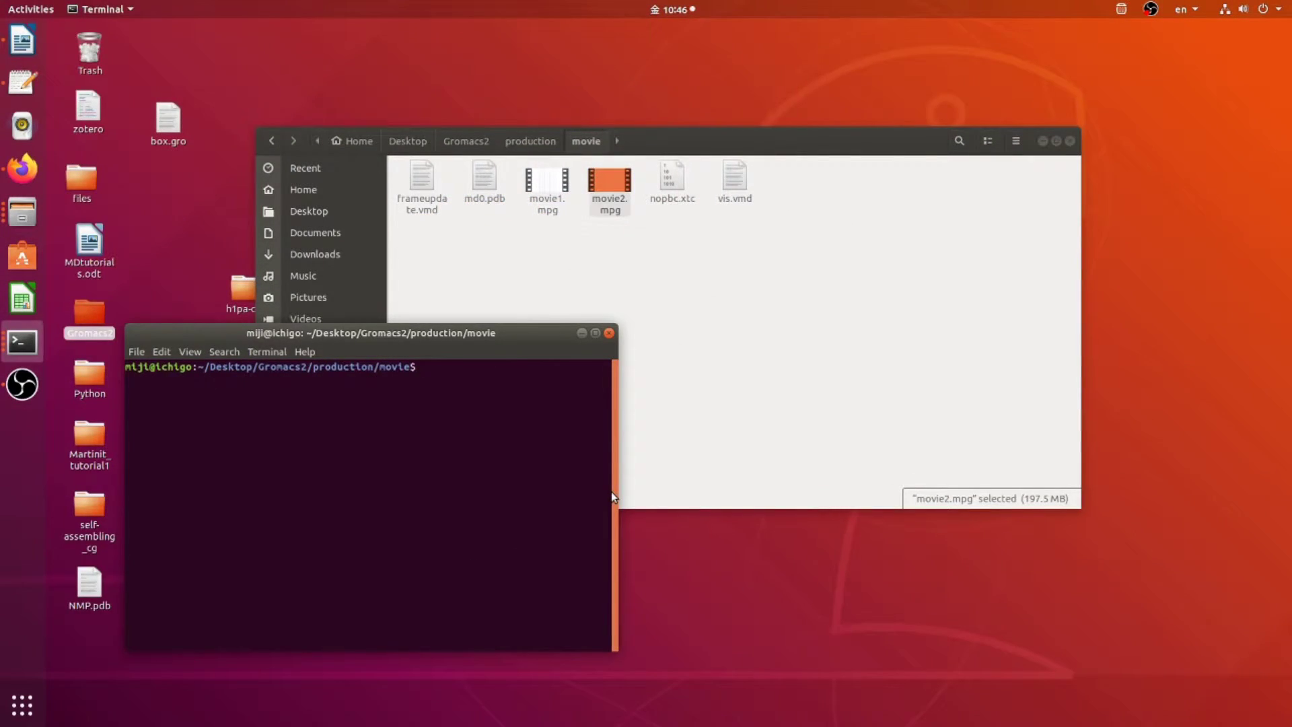
text(vmd)
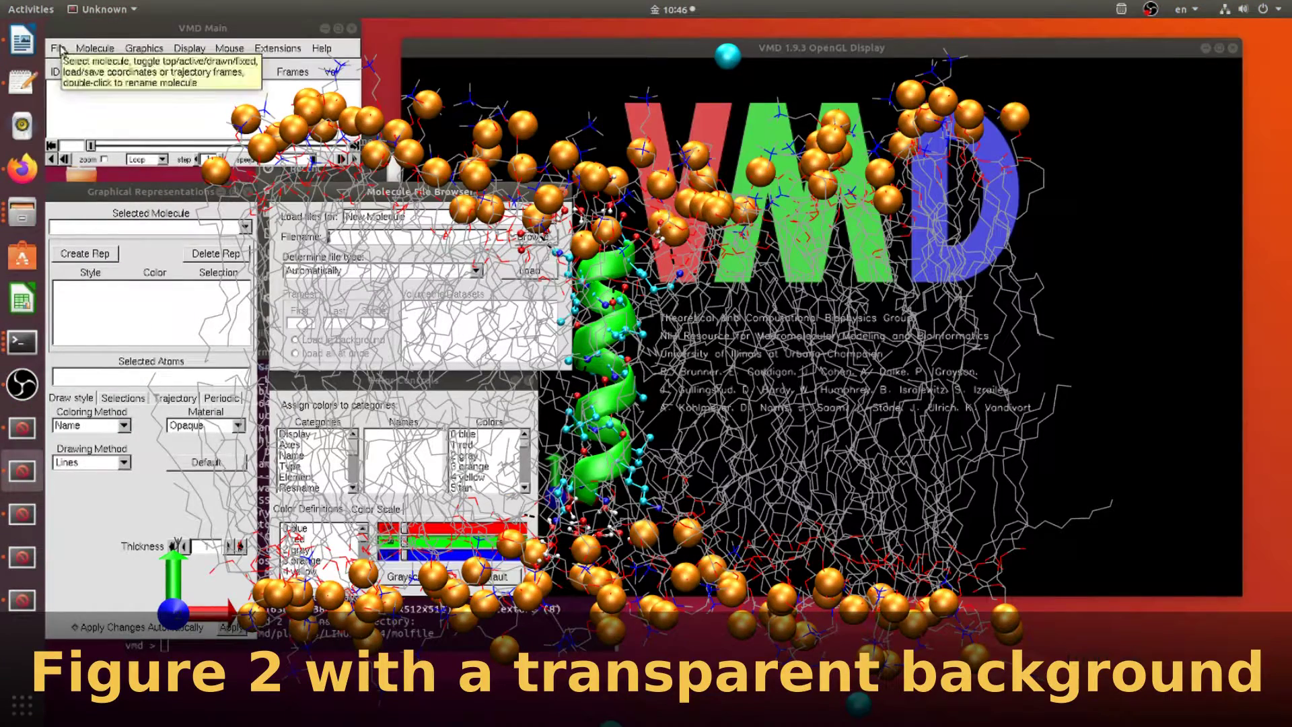
click(59, 48)
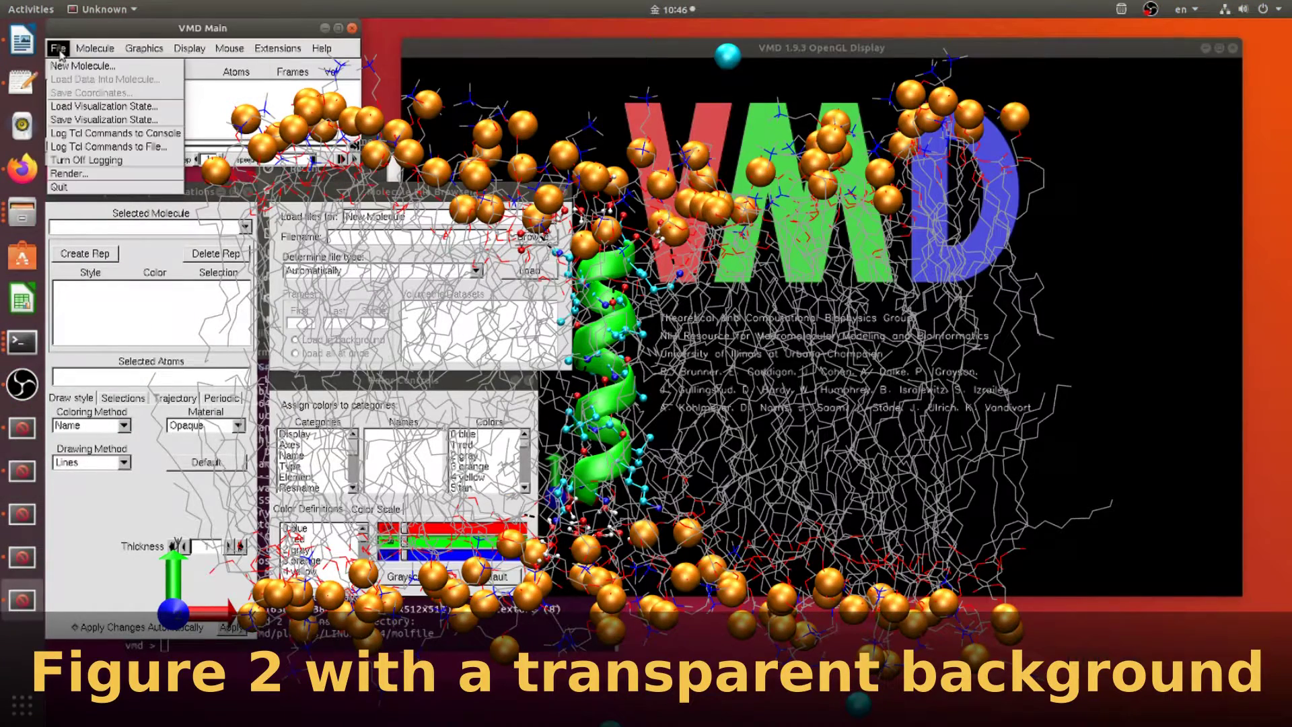
click(93, 107)
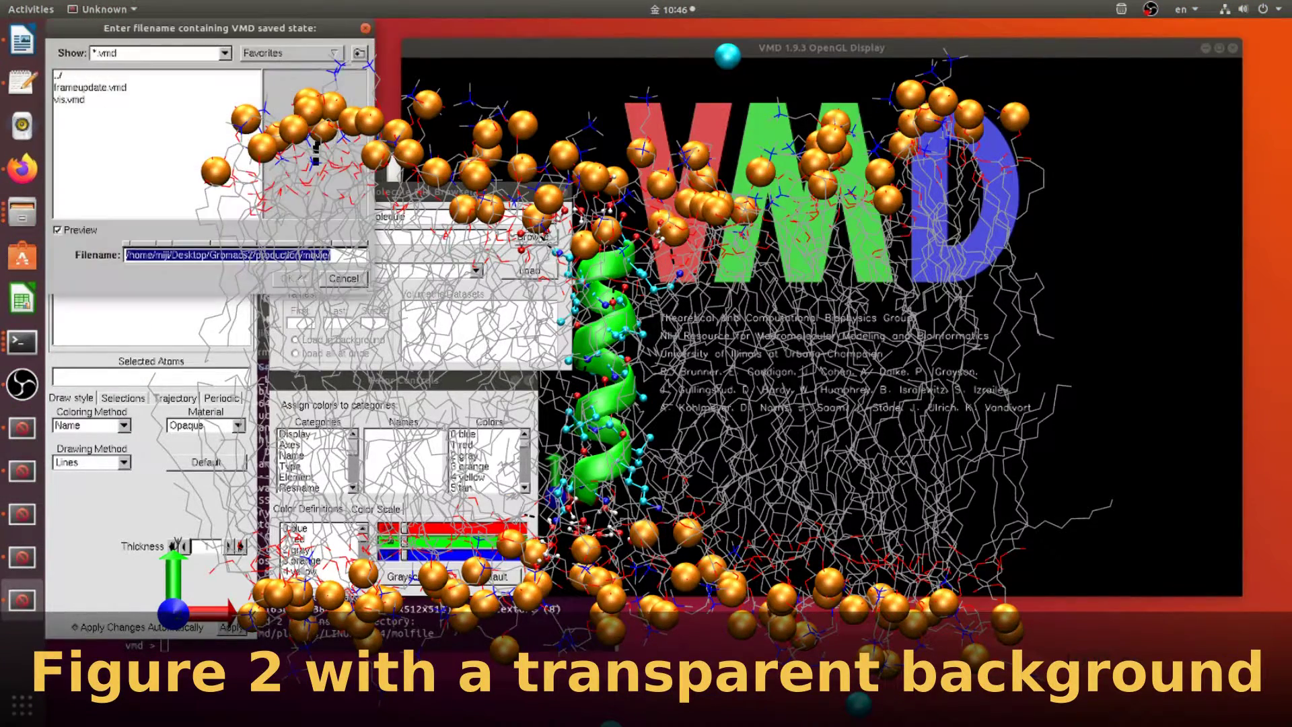
click(77, 101)
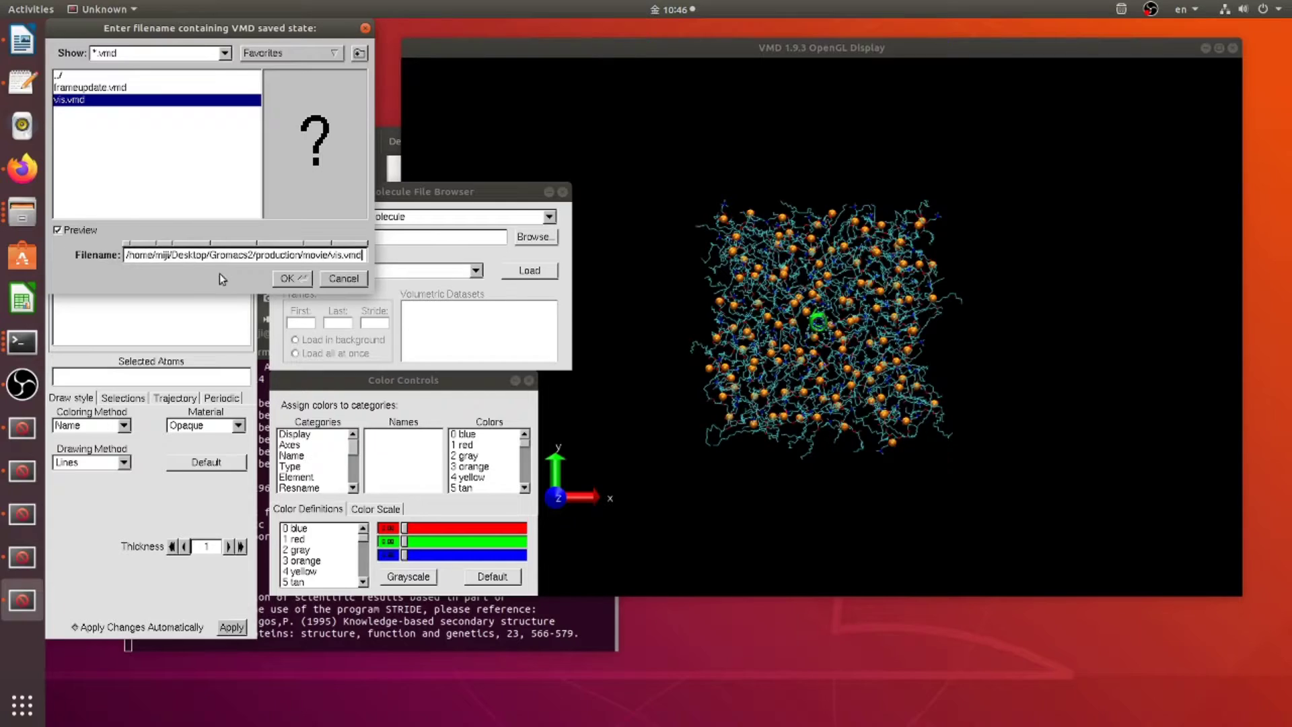
Load vis.vmd, maximize the OpenGL display and zoom in on the helix and membrane.
click(287, 278)
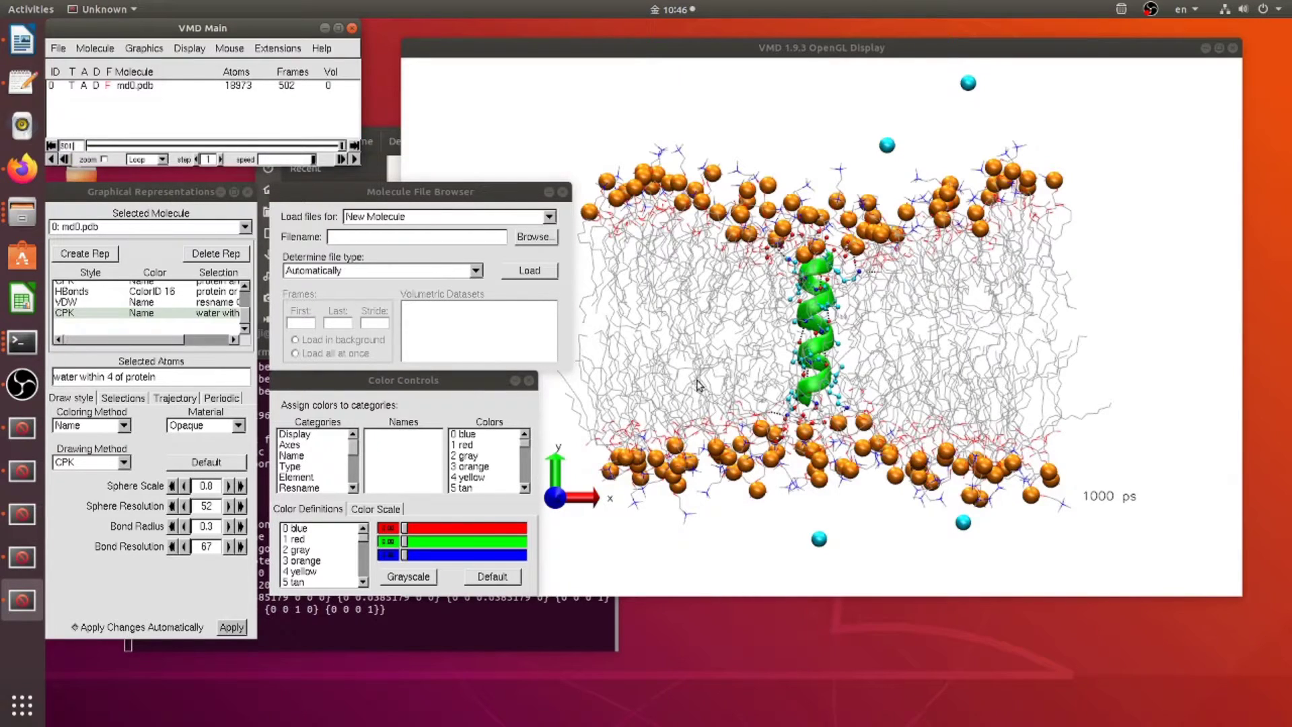
click(1218, 47)
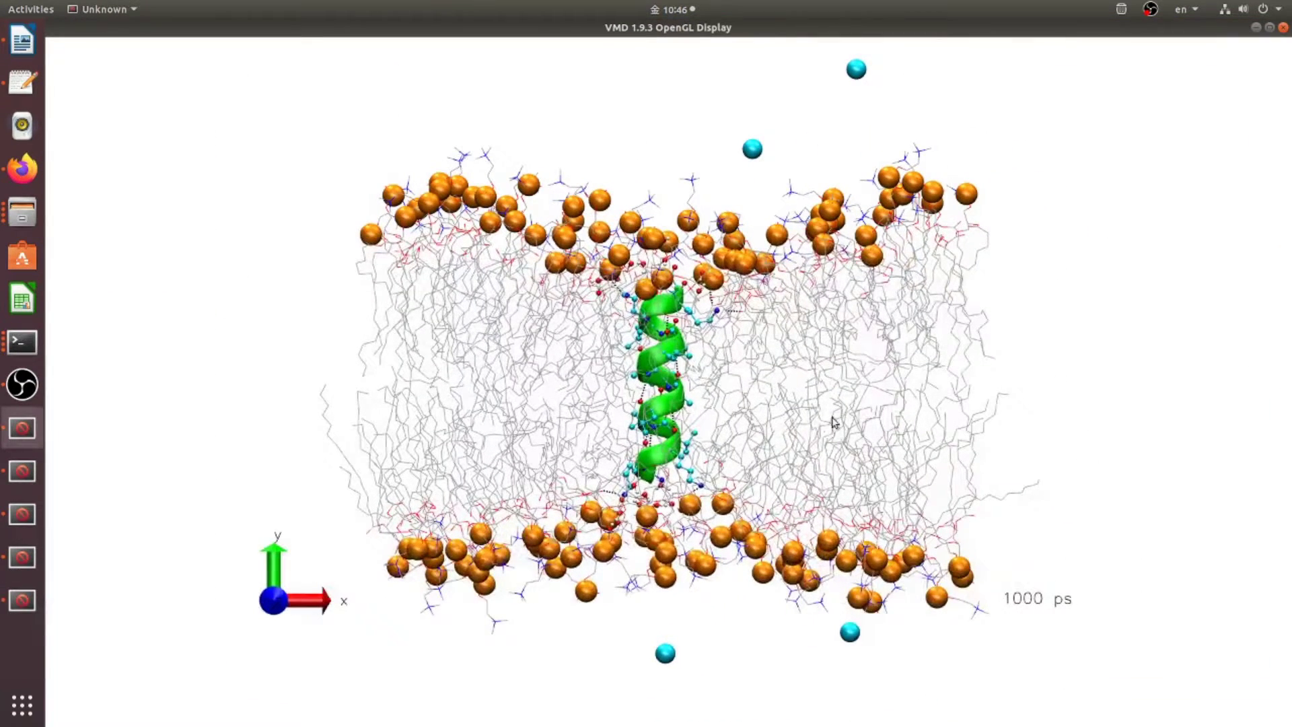
scroll(741, 449, up, 2)
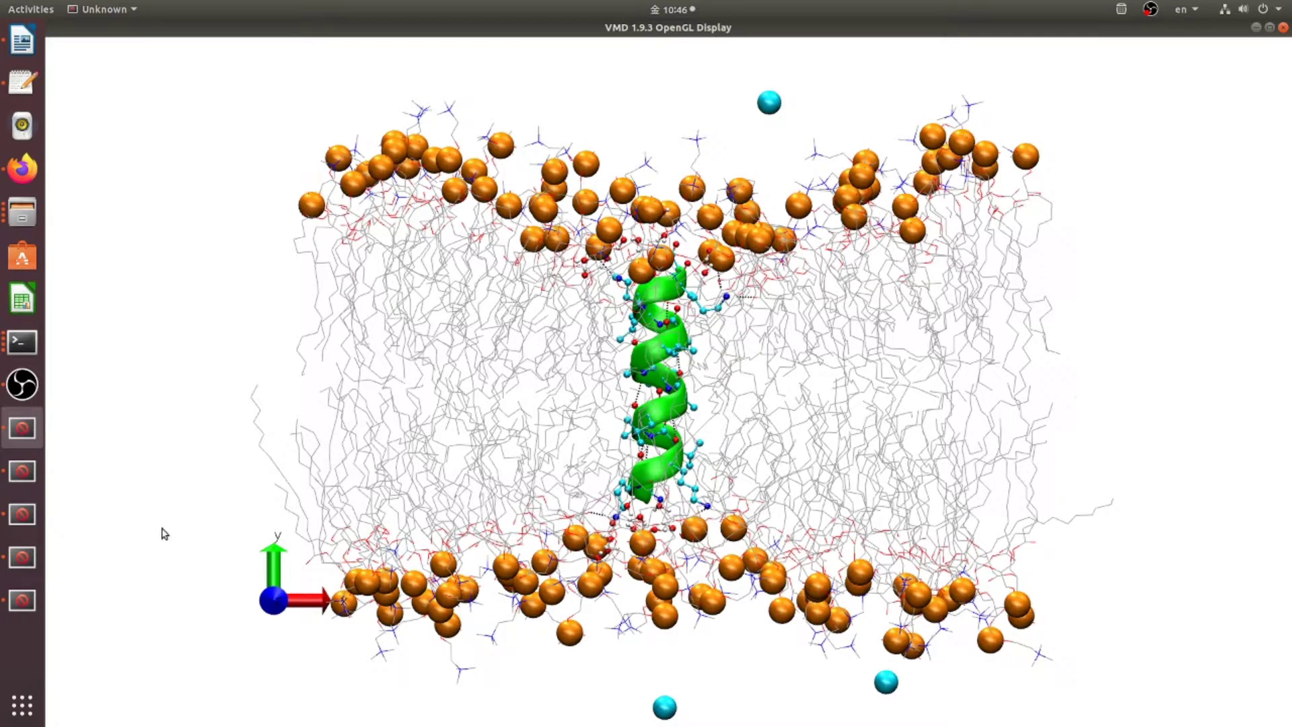
click(22, 471)
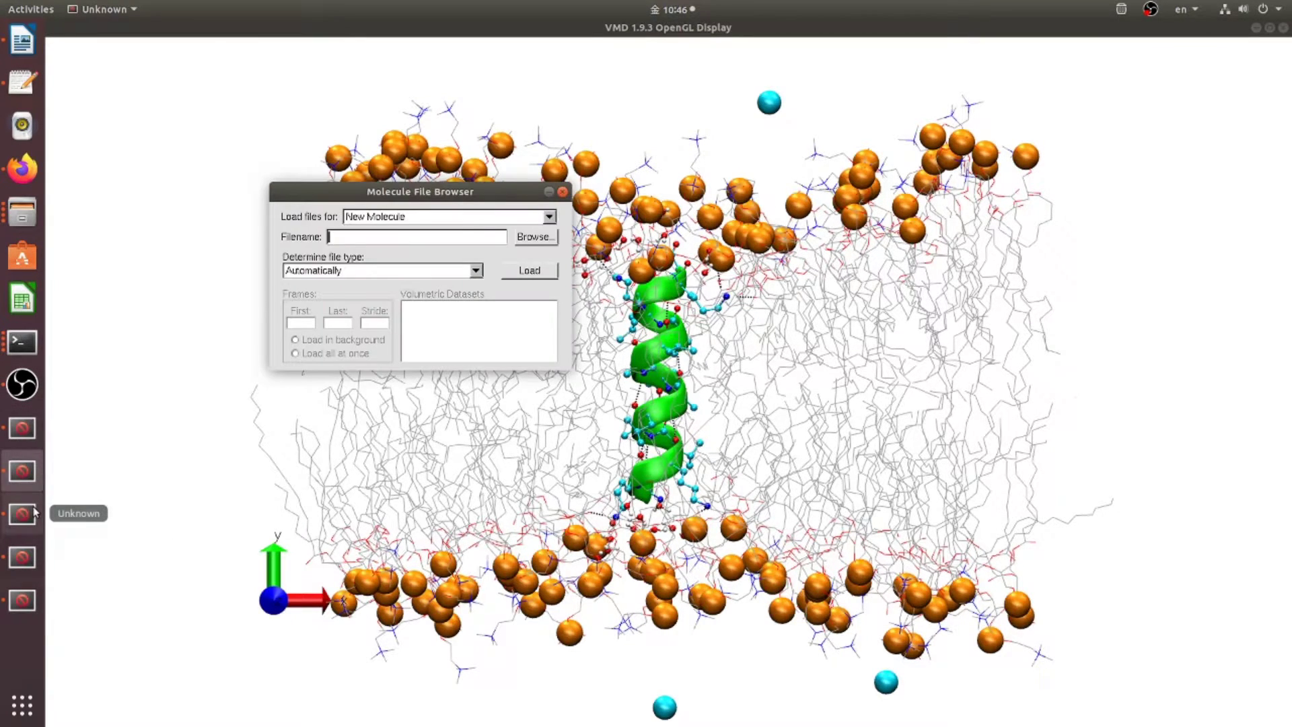
Choose Tachyon as the renderer in File Render Controls and select the default vmdscene.dat filename.
click(34, 514)
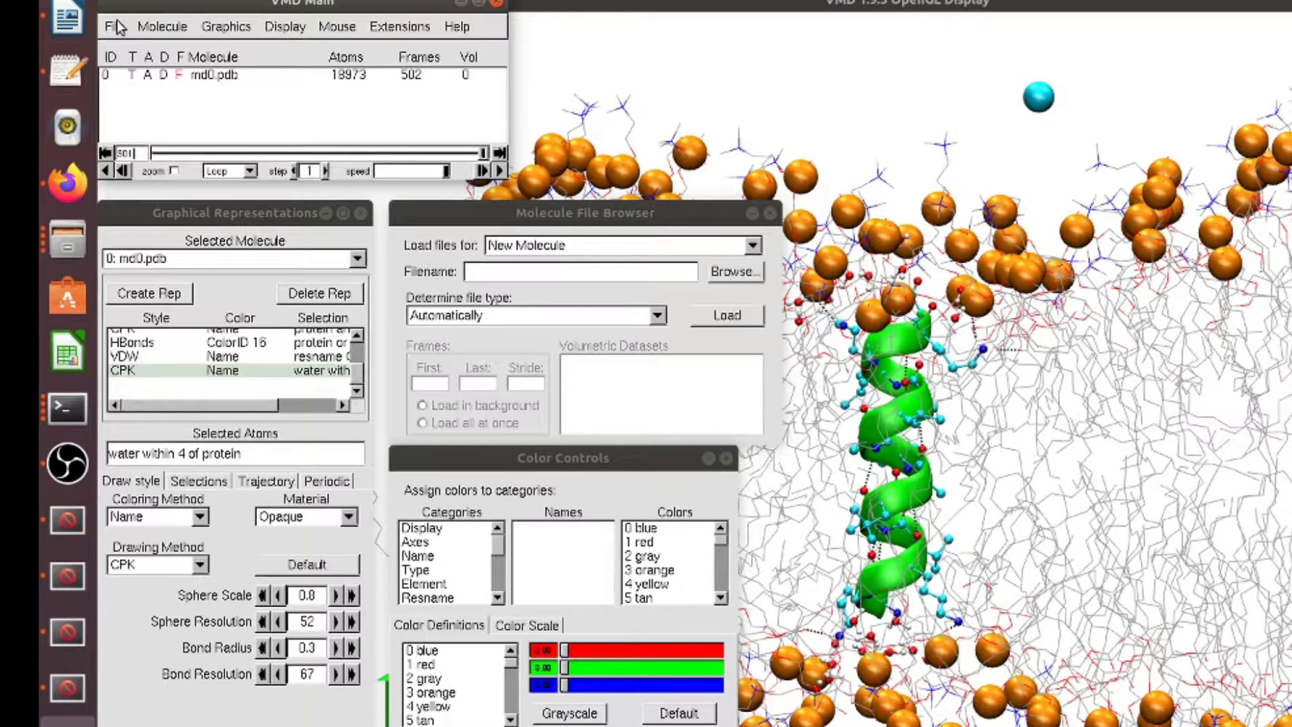
click(116, 27)
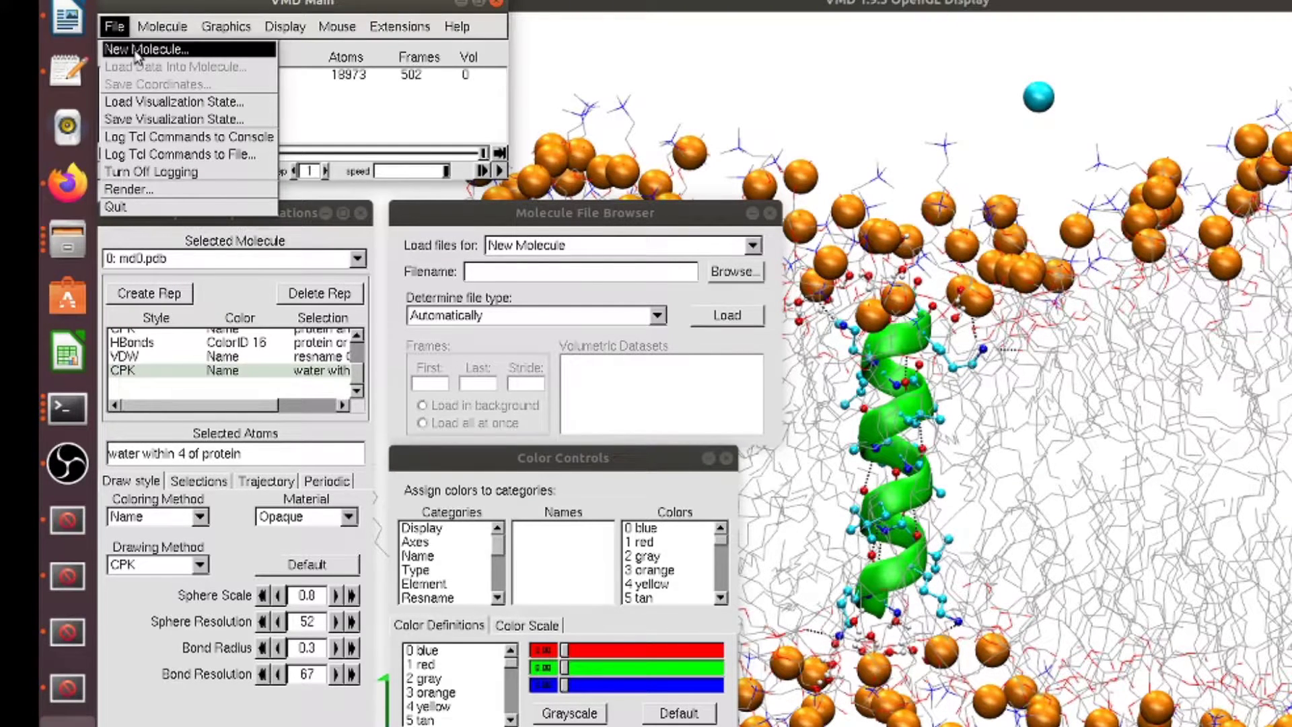
click(147, 192)
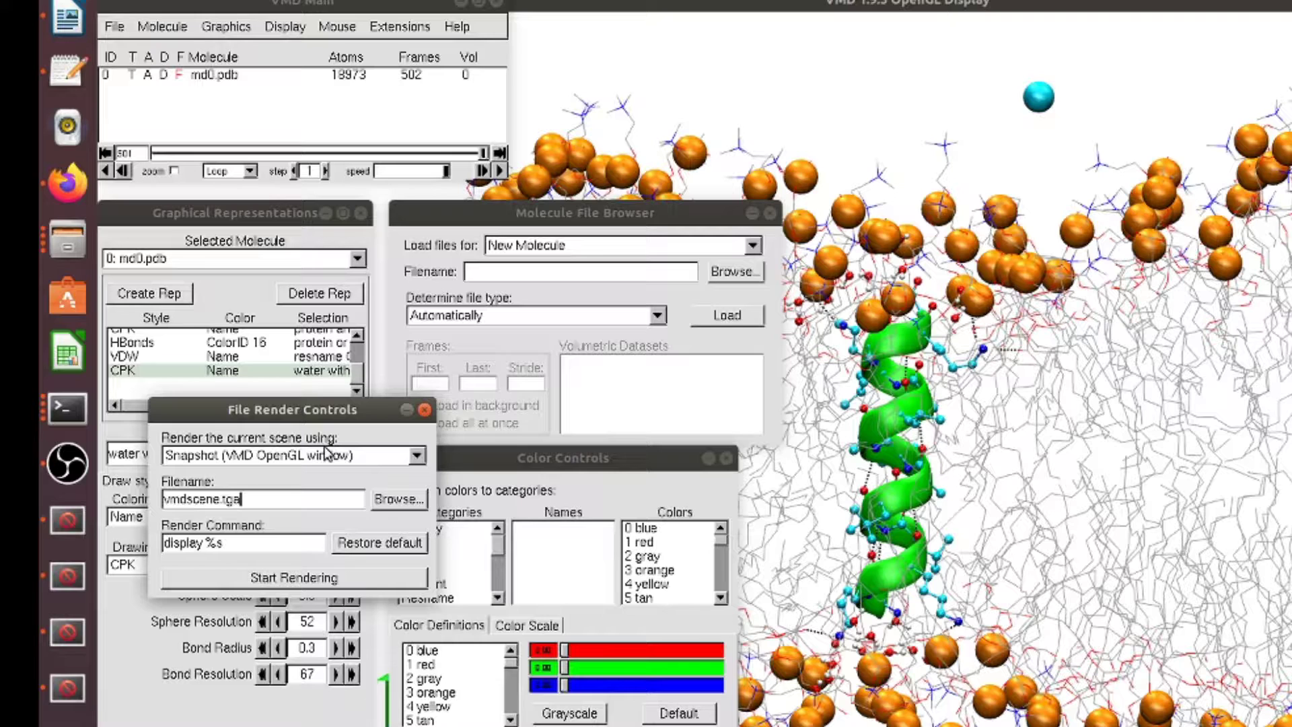
click(266, 463)
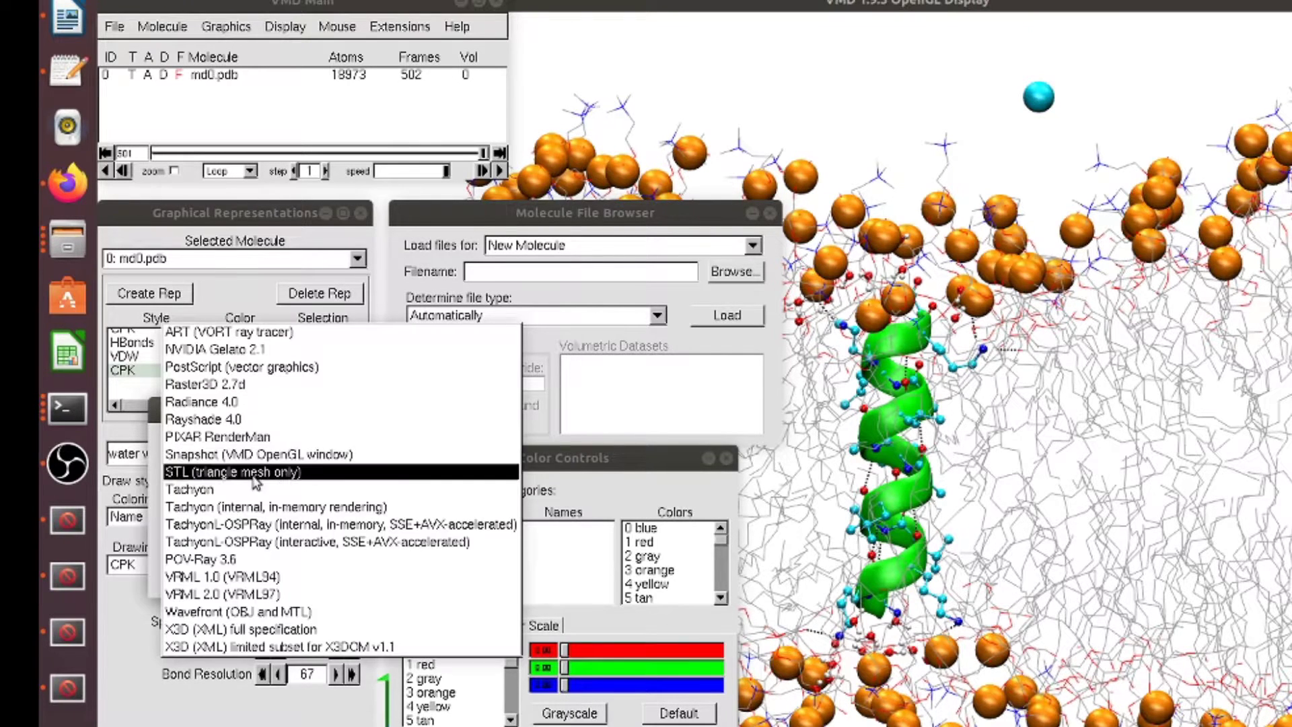
click(203, 491)
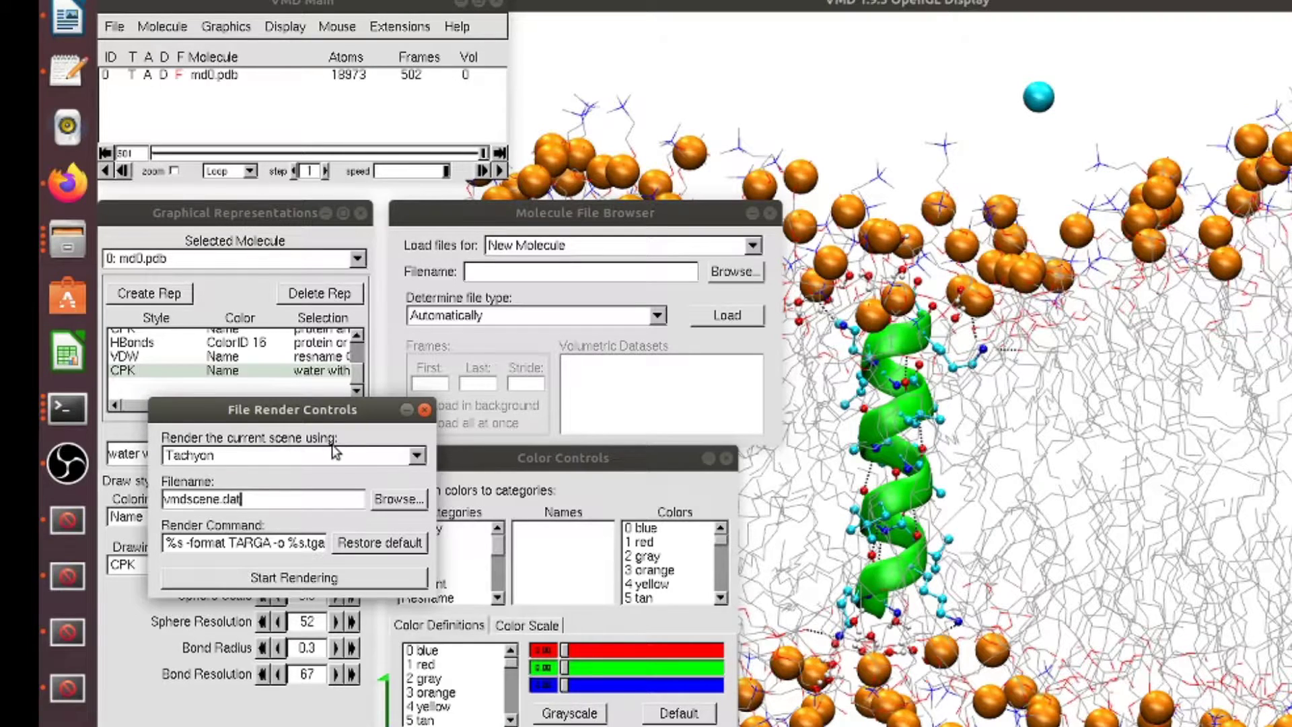
drag(242, 501, 133, 498)
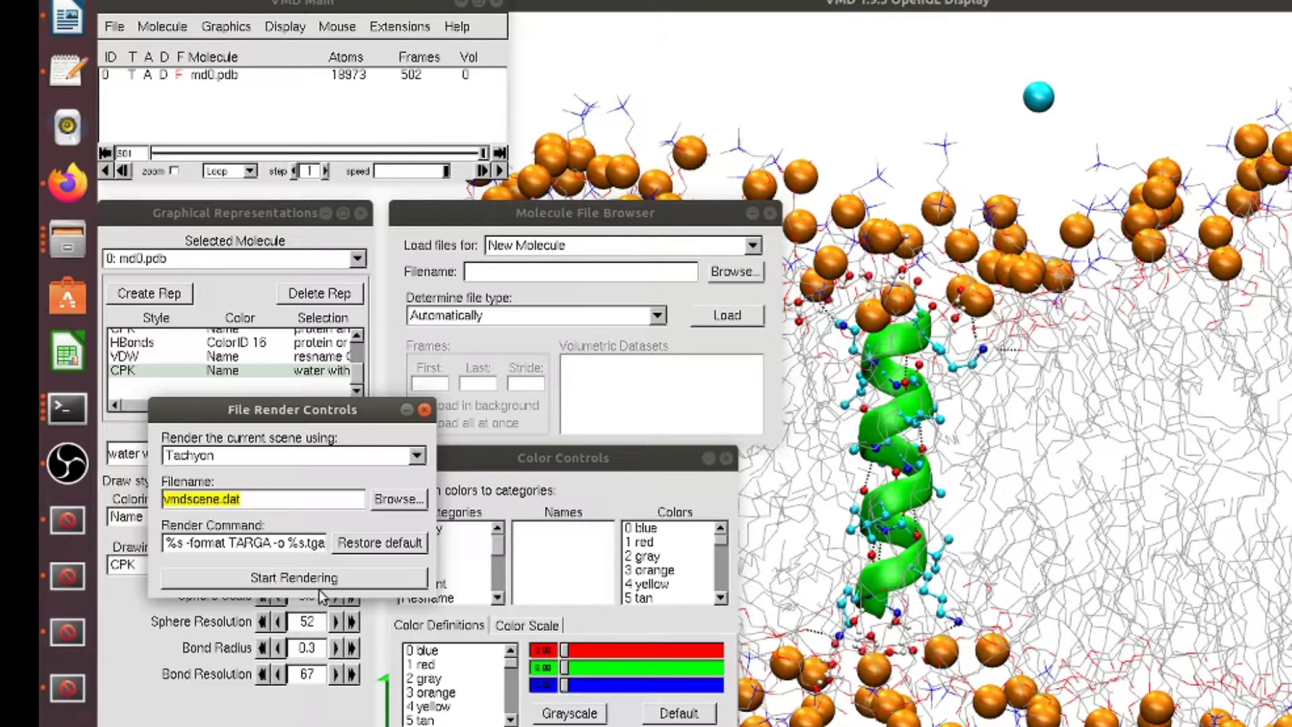
Name the Tachyon output Snaphot1 and make the render command write PNG with -res.
text(Snaph)
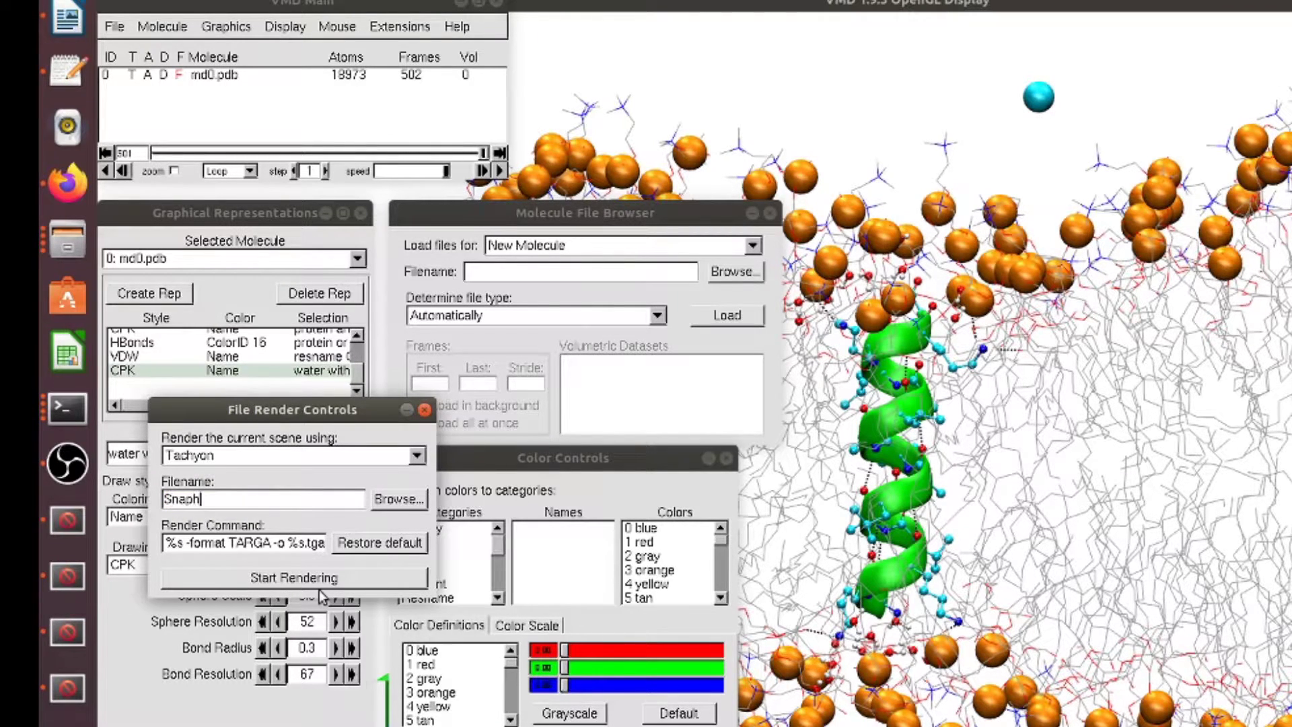
text(ot)
text(1)
click(274, 540)
text(-)
drag(232, 543, 269, 541)
text(PN)
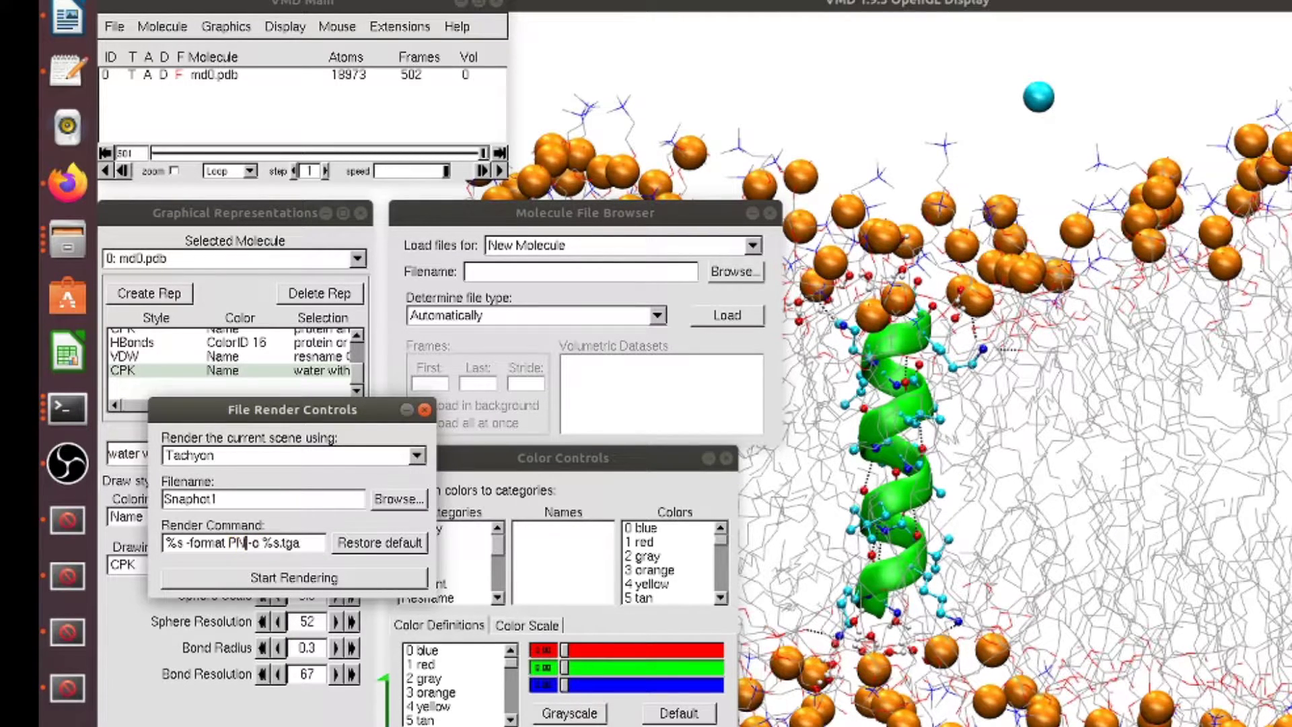
text(G)
key(Right)
key(Right)
key(Right)
key(Right)
key(Right)
key(Right)
key(Right)
key(Right)
key(Right)
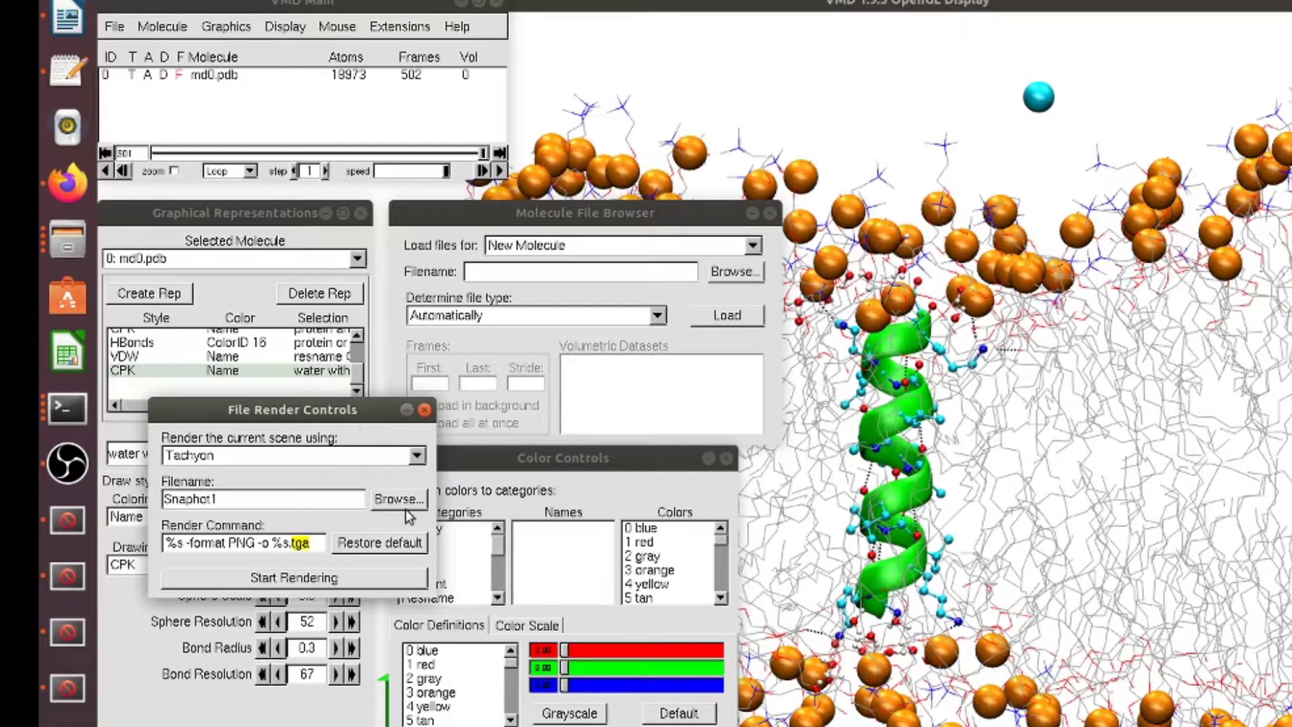
text(png)
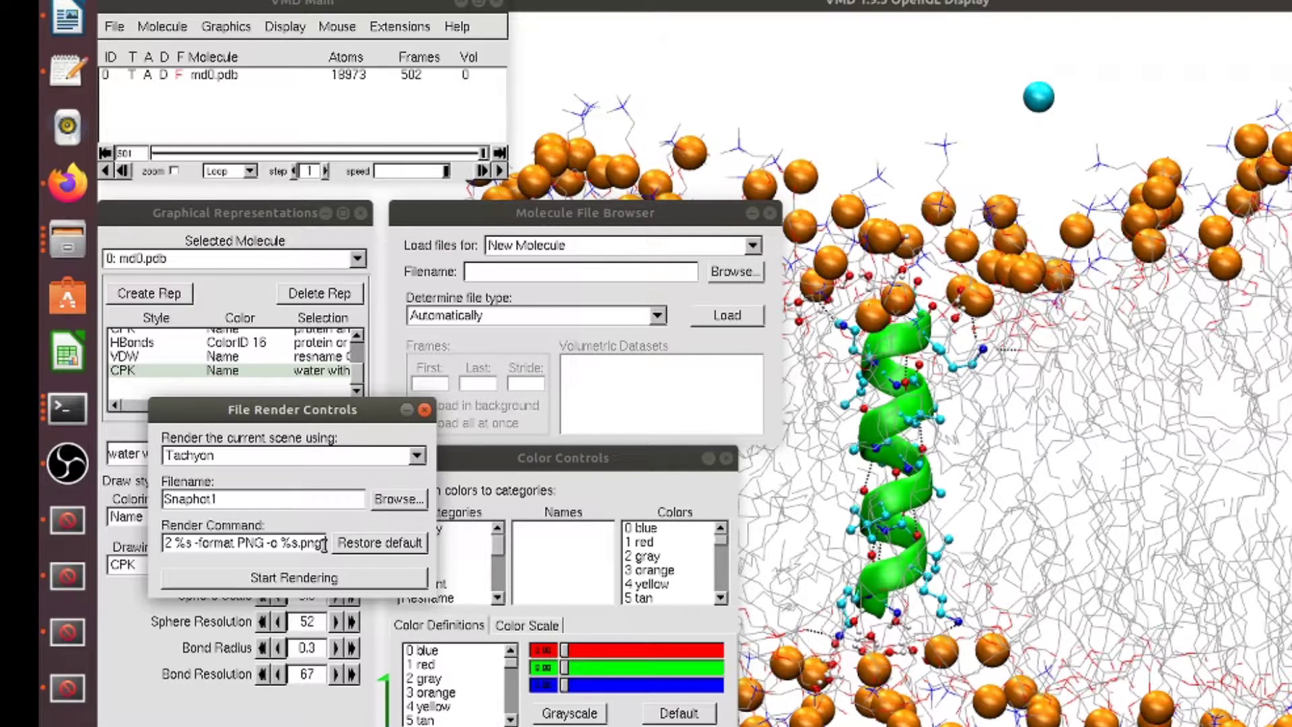
text( -re)
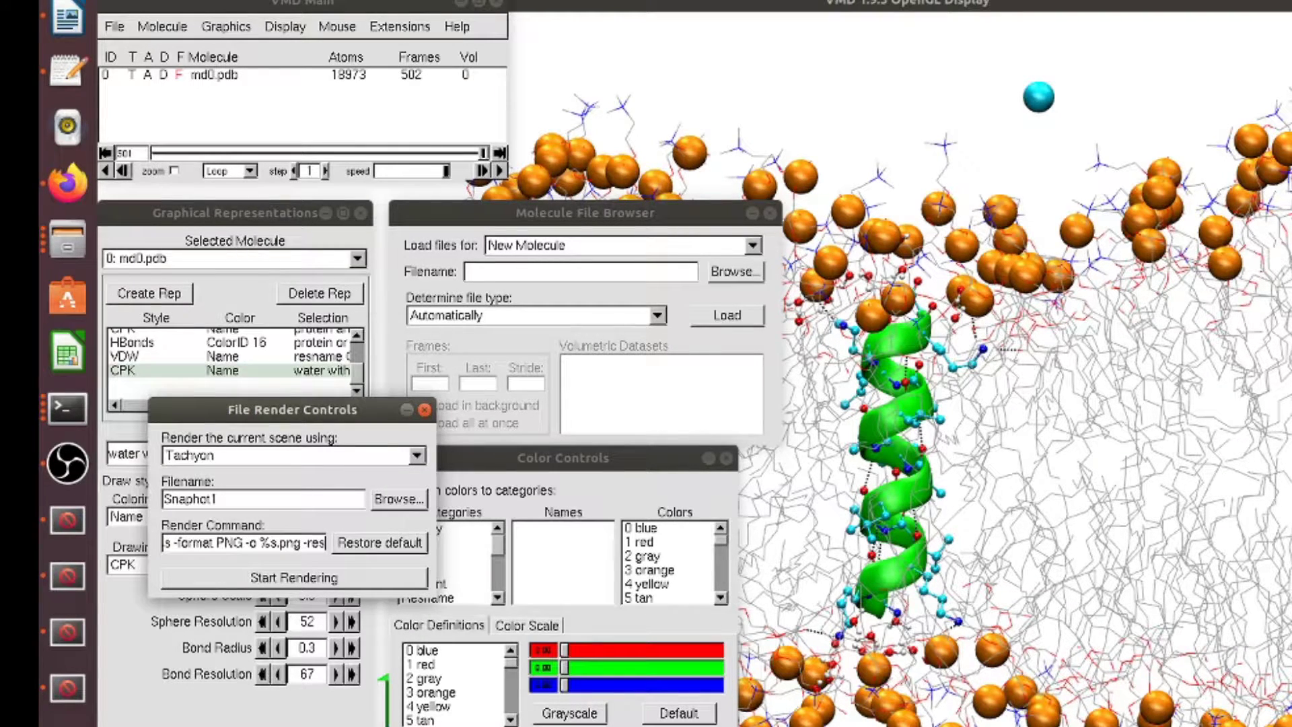
text(s)
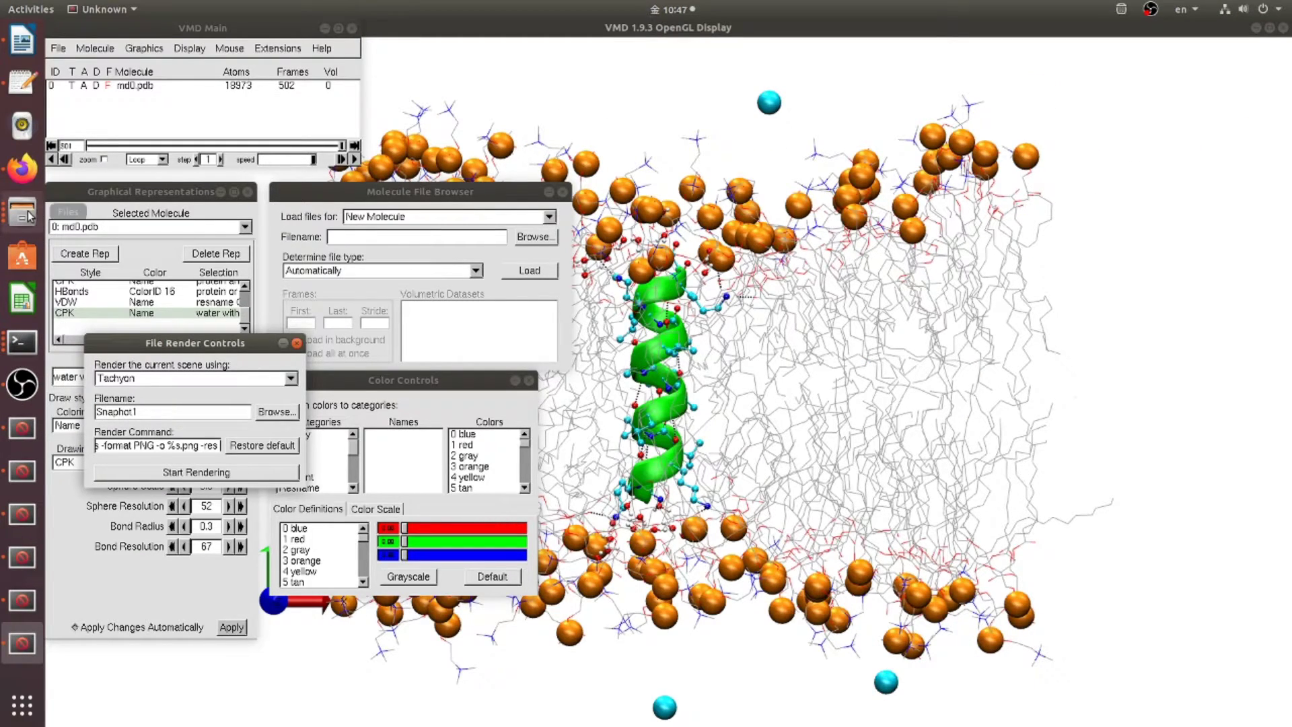
Raise the VMD windows, ending with the File Render Controls.
click(25, 470)
click(26, 600)
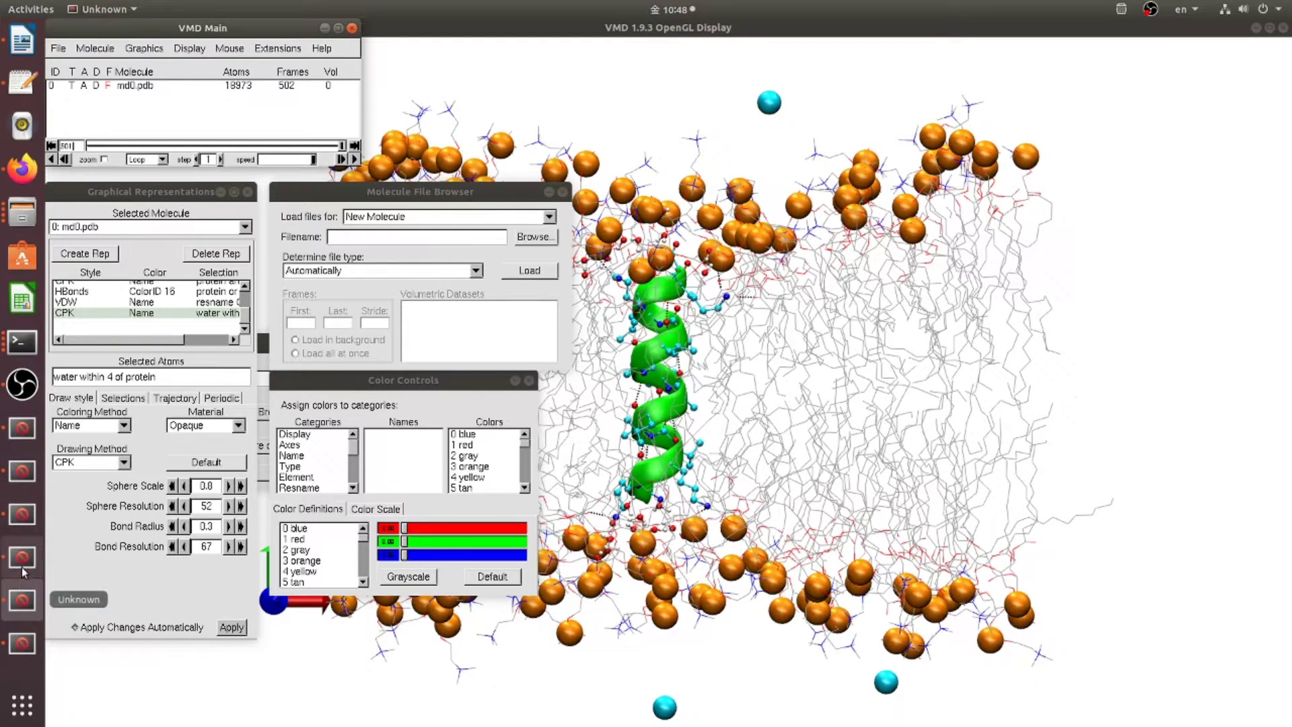
click(25, 431)
click(25, 470)
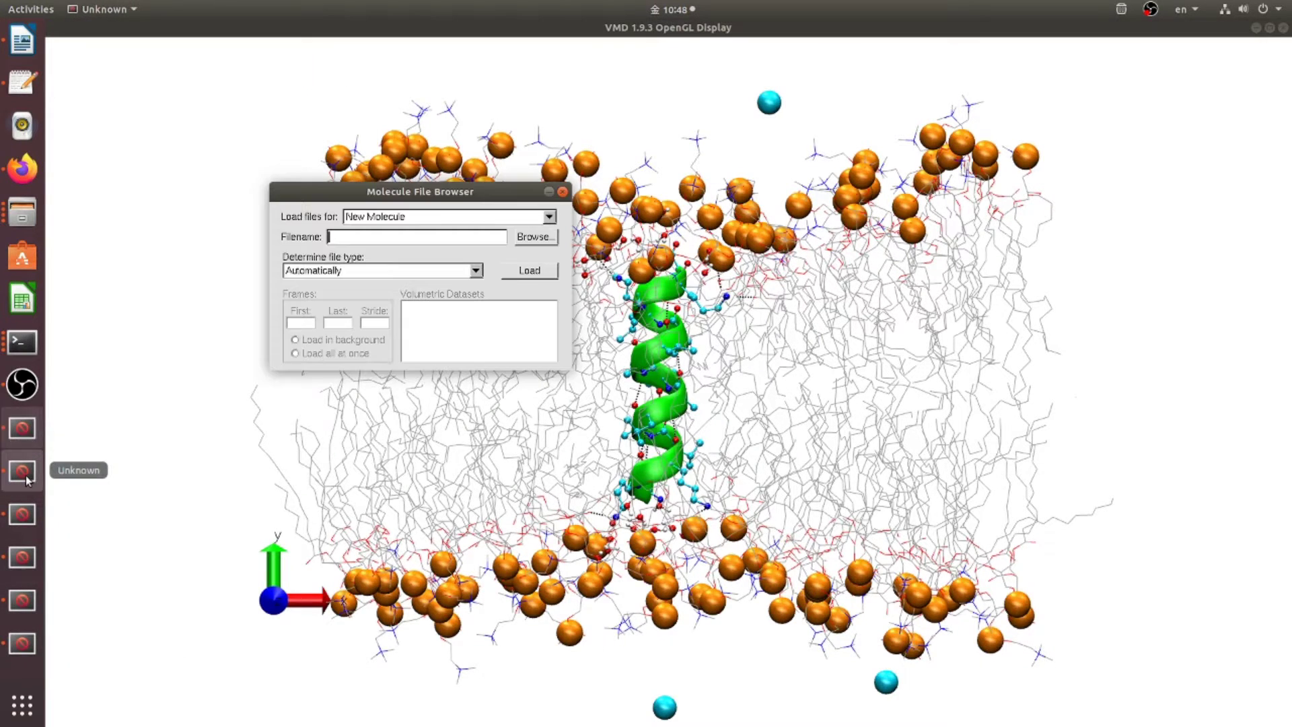
click(26, 514)
click(26, 557)
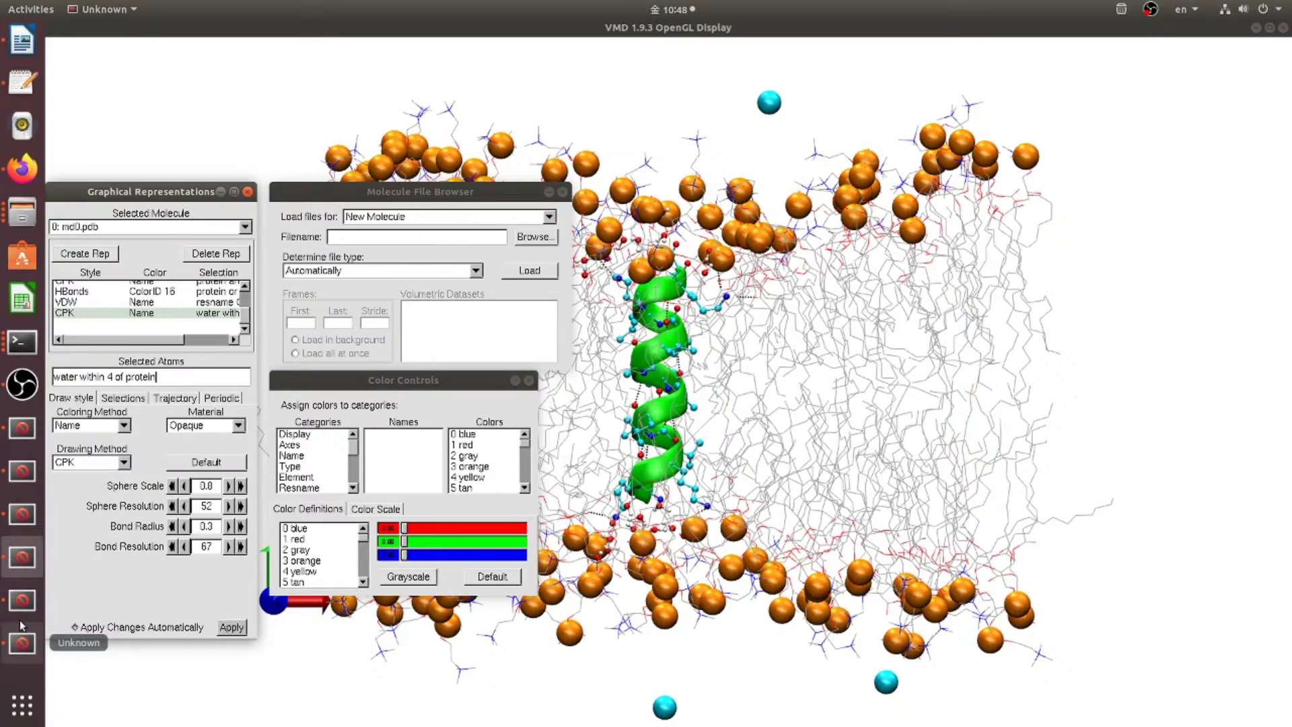
click(25, 600)
click(25, 642)
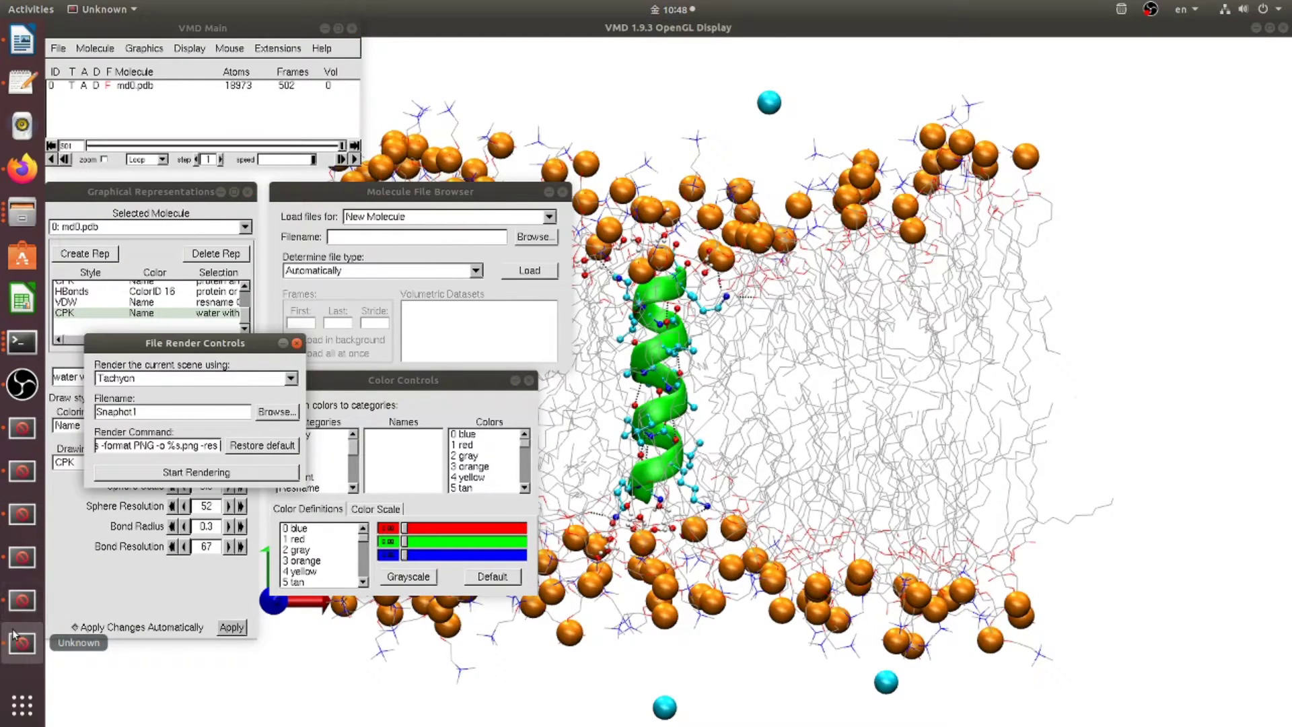
Run 'display get size' in the Tk Console, which reports 1853 1025.
click(277, 48)
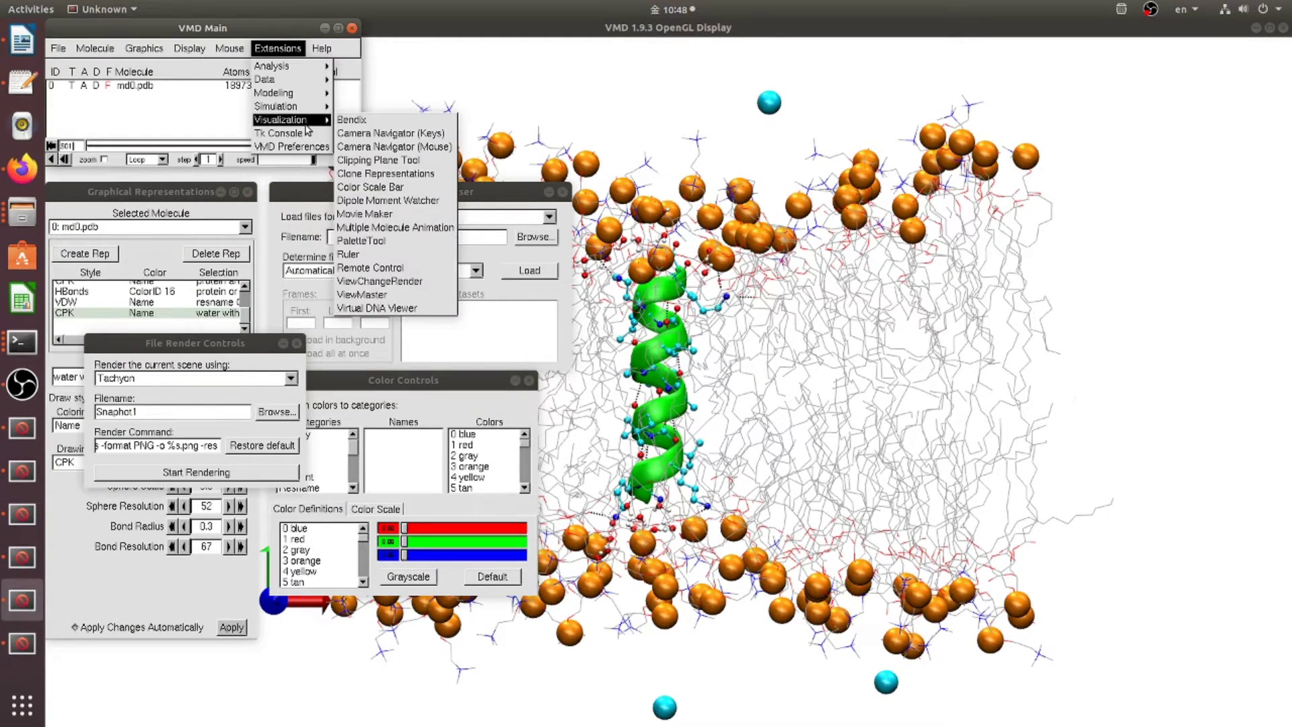
click(301, 134)
text(d)
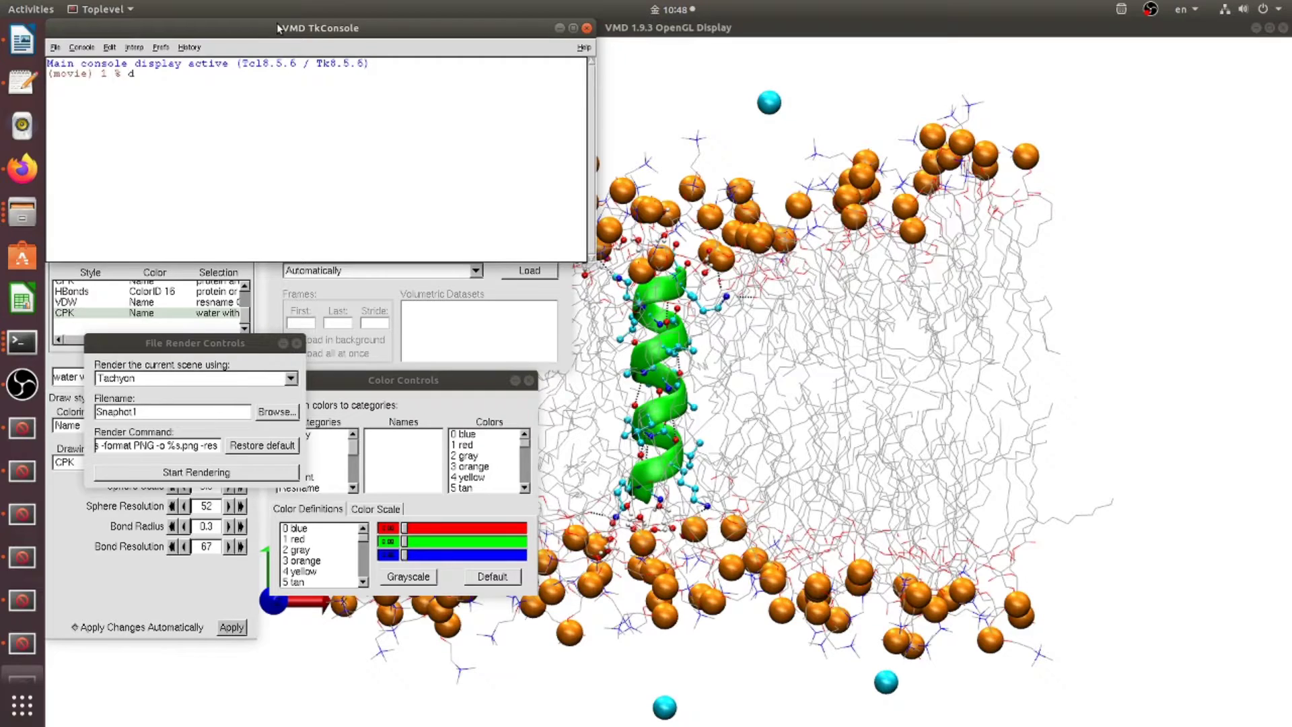
text(isplay g)
text(et siz)
key(Return)
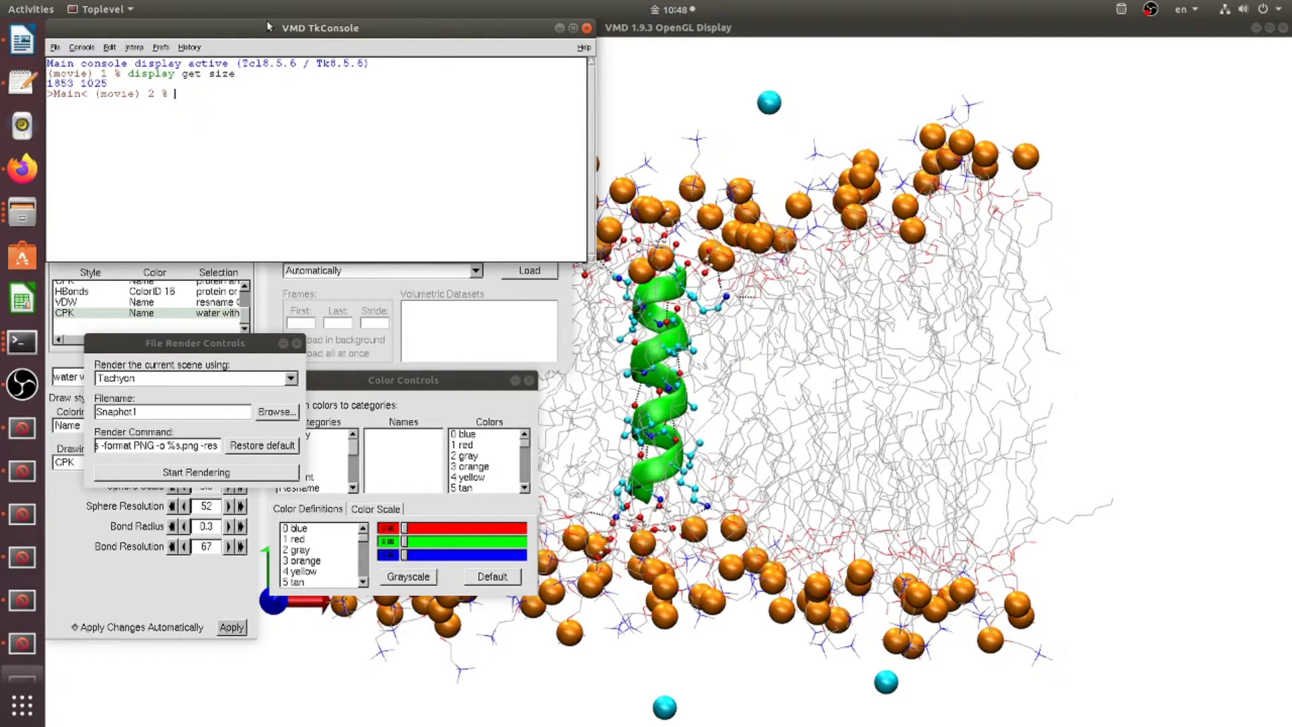
drag(187, 30, 330, 210)
drag(249, 263, 187, 263)
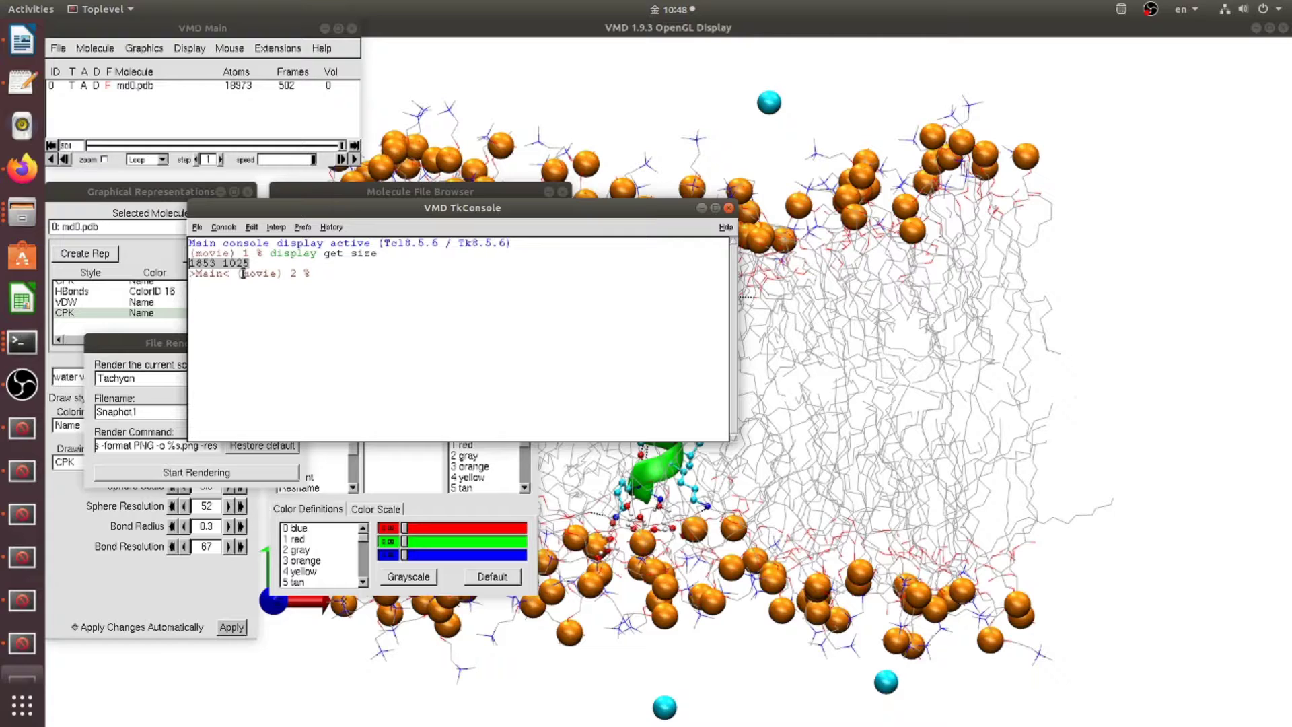
drag(243, 210, 353, 192)
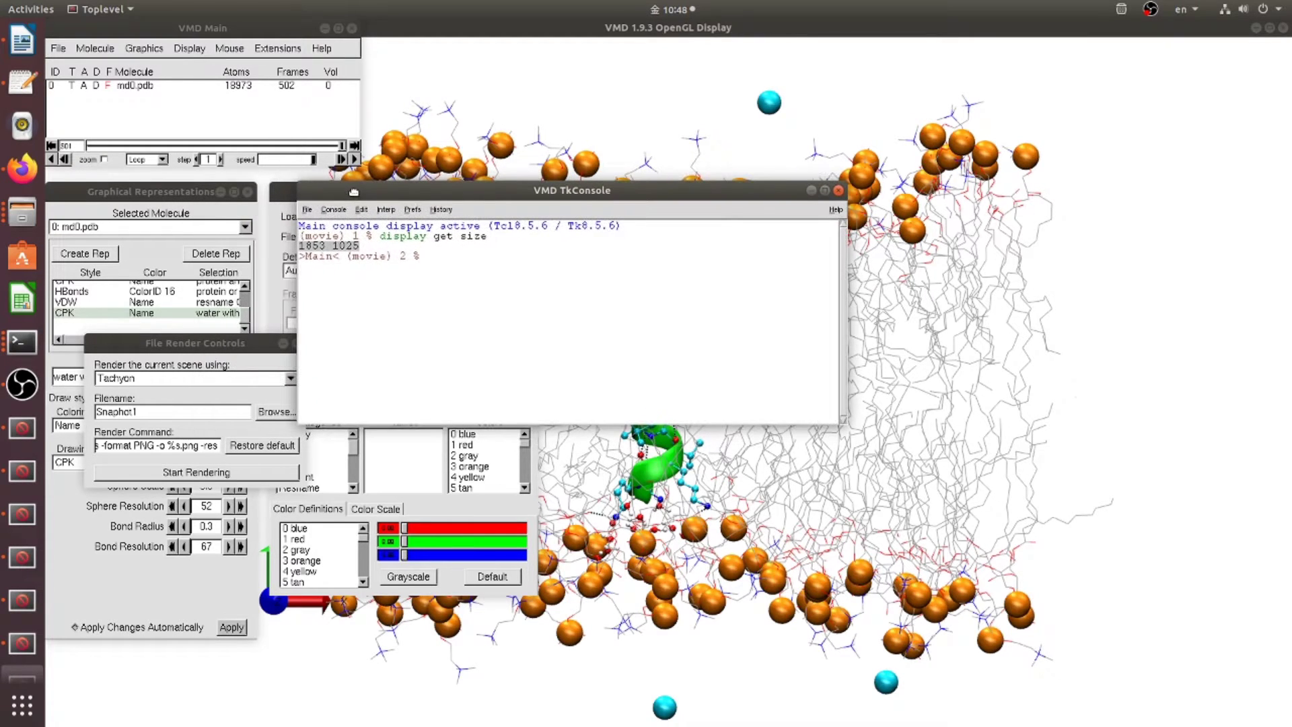
drag(301, 247, 357, 245)
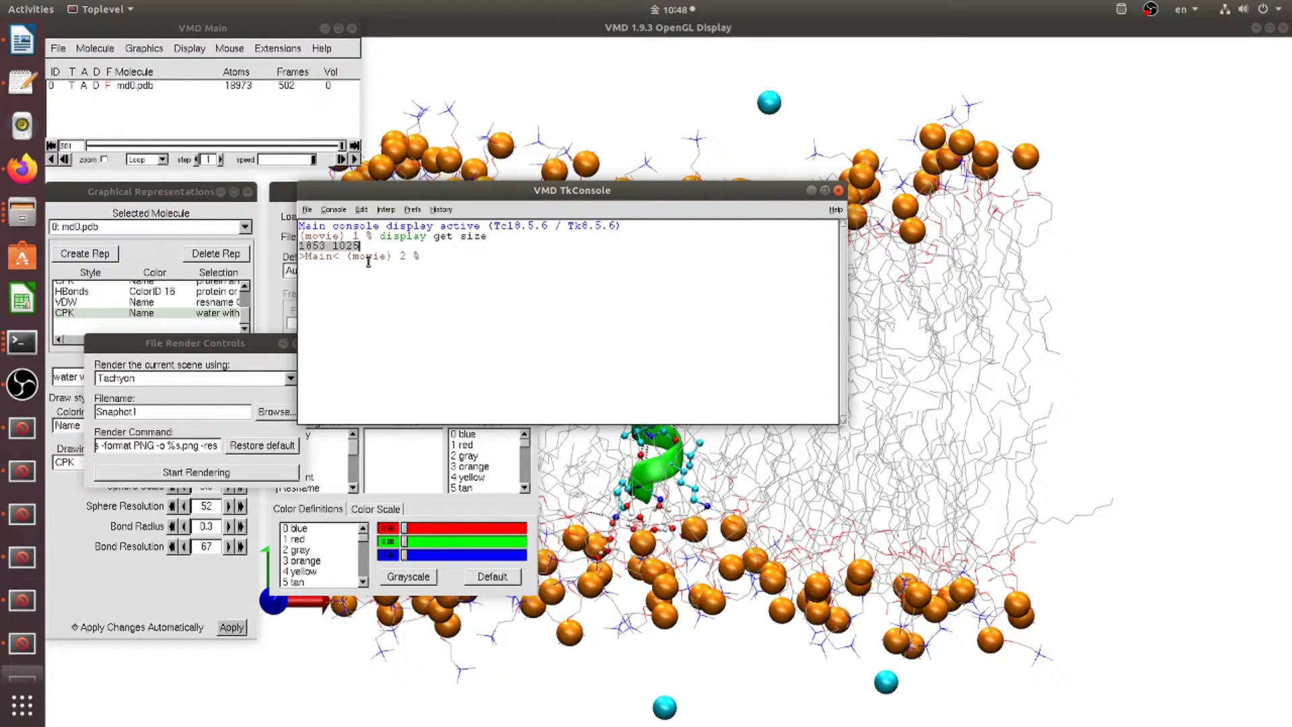
Append the resolution 5559 3075 after -res in the Tachyon render command.
click(216, 446)
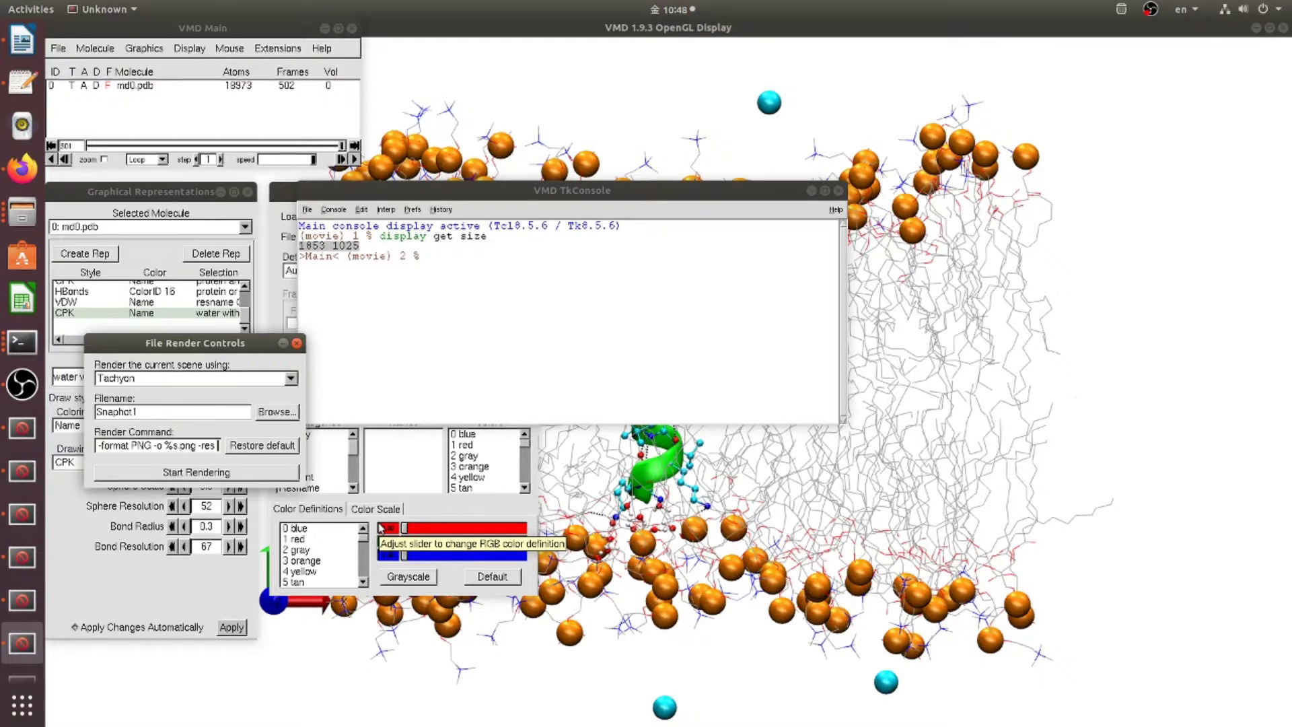
text(555)
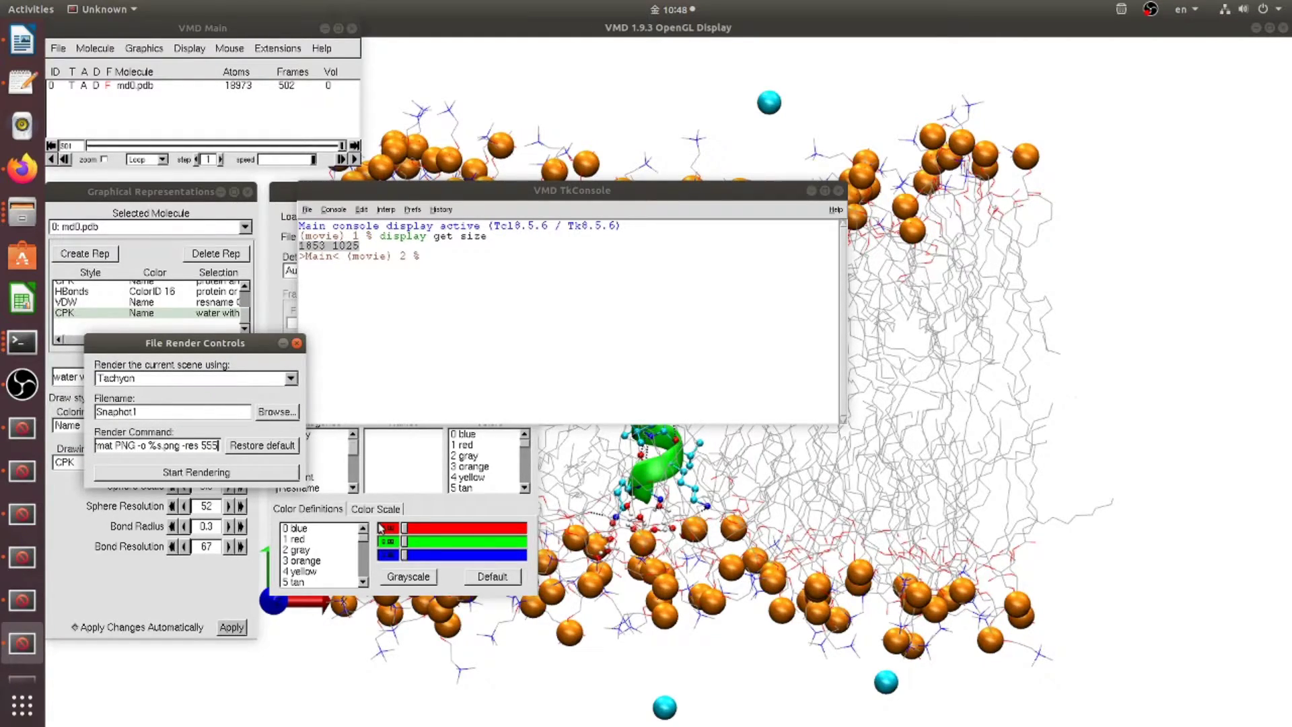
text(9)
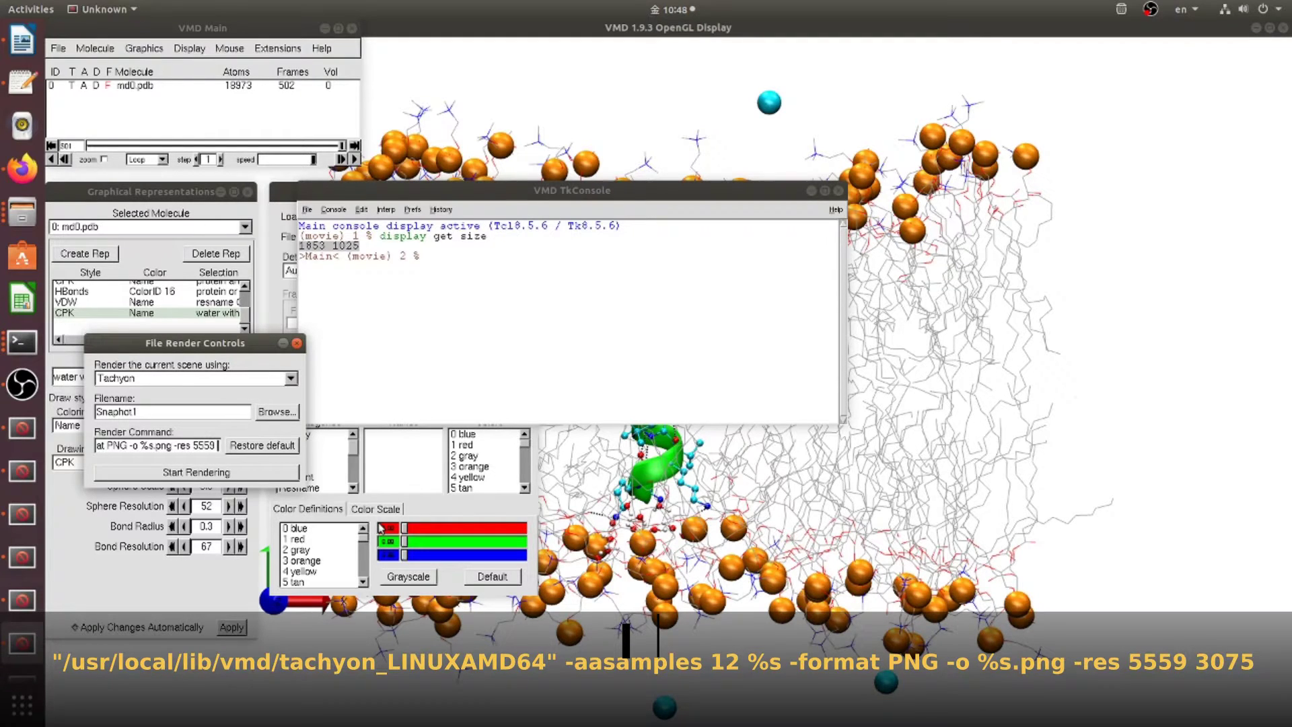
text( 30)
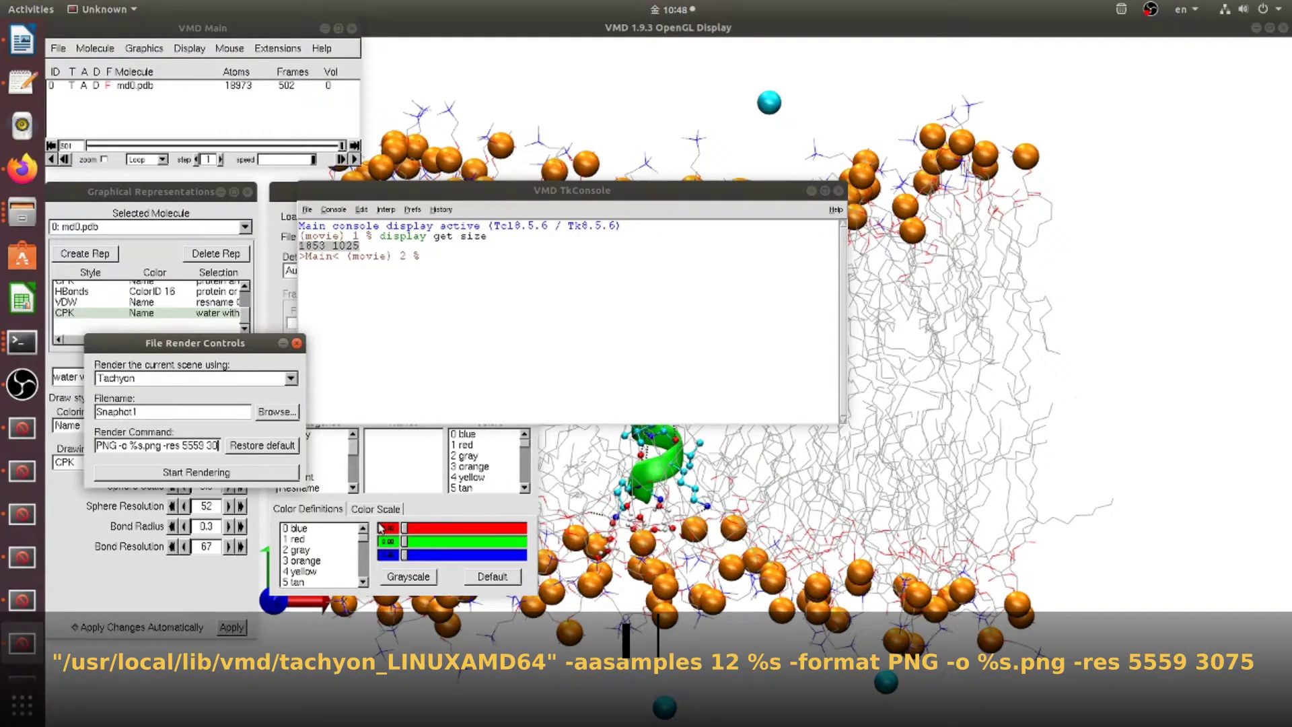
text(75)
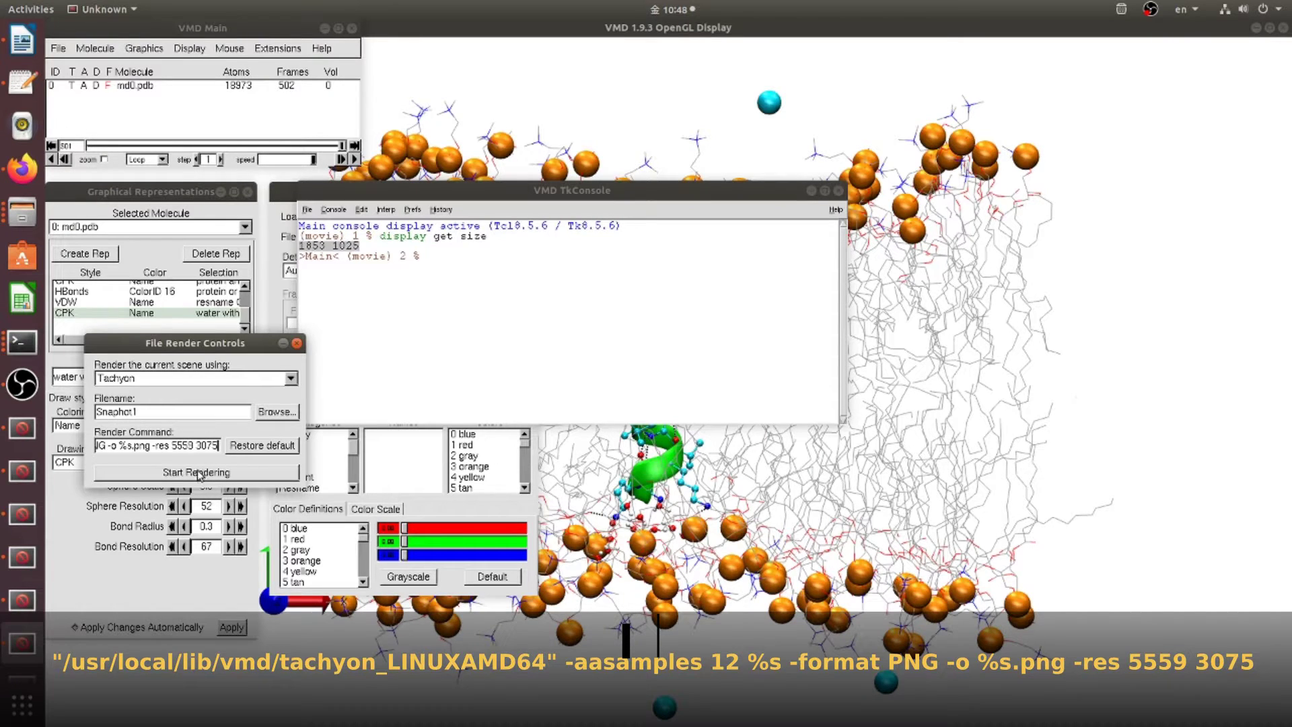
Start the high-resolution Tachyon render and watch its progress in the terminal.
click(199, 475)
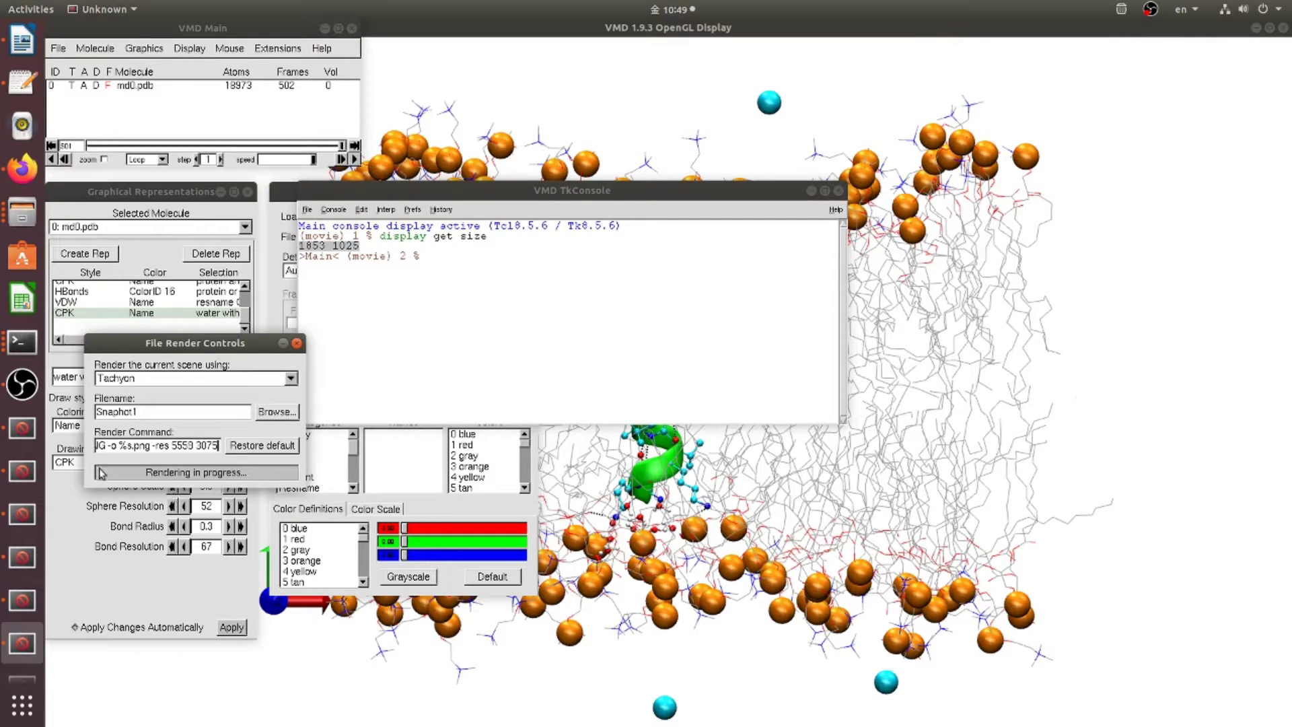
click(23, 342)
click(123, 182)
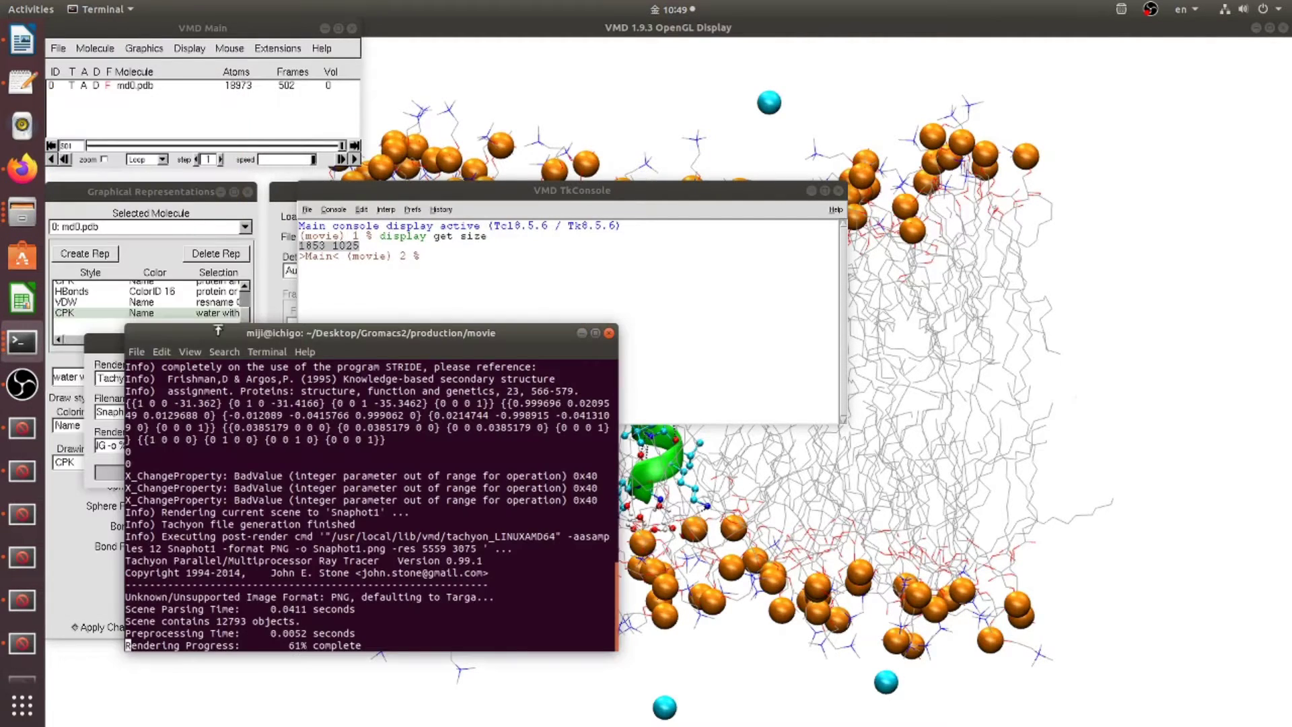
drag(318, 334, 712, 108)
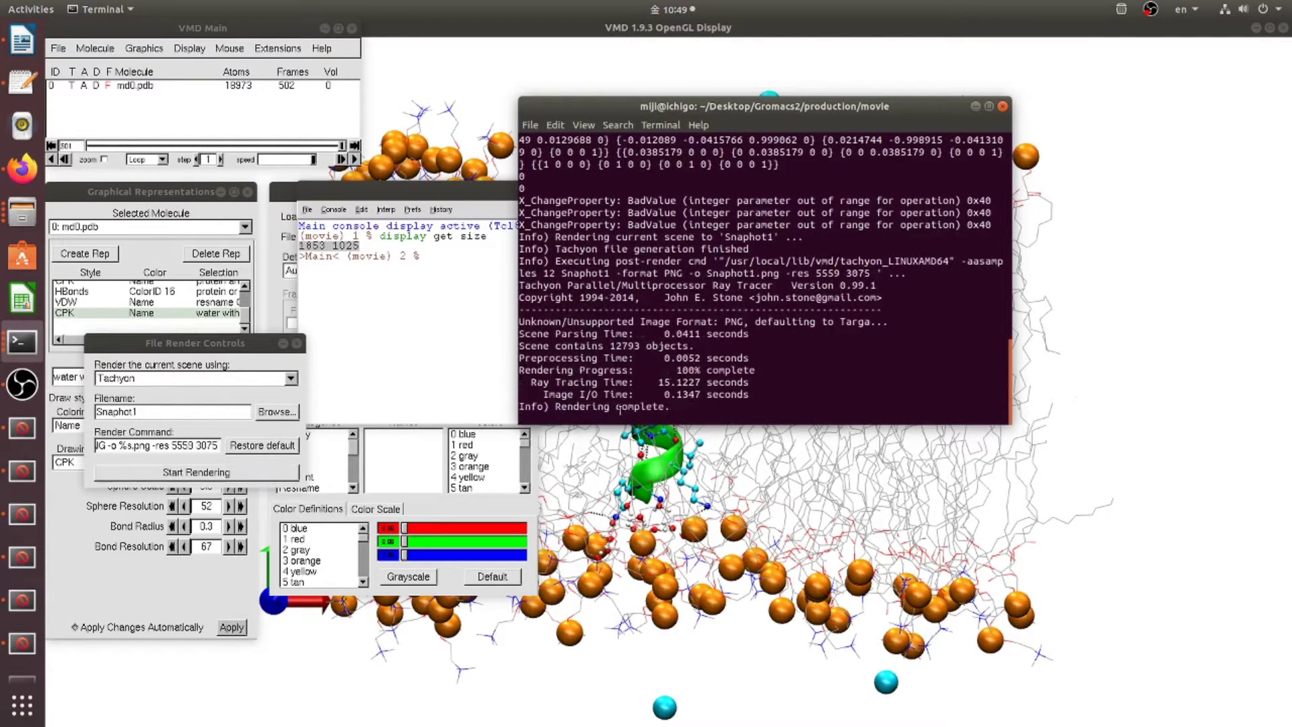
Open the movie folder in Files and select Snaphot1.png.
click(22, 214)
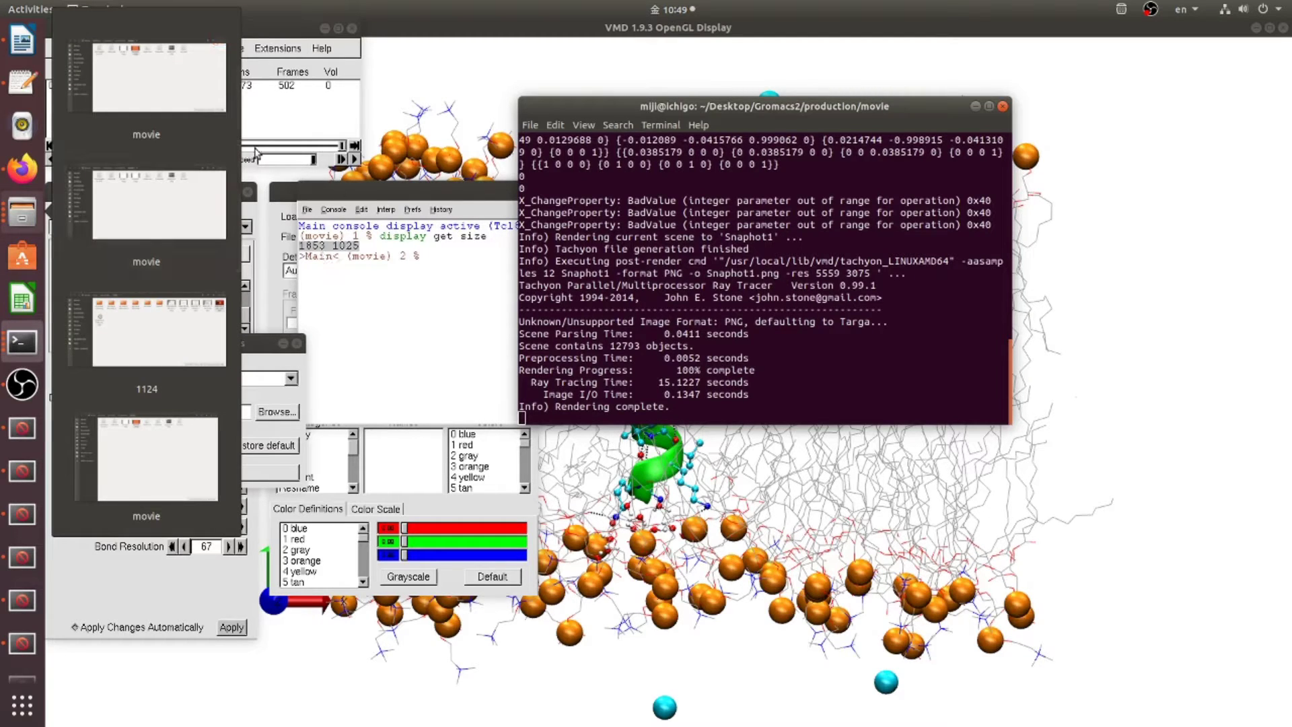
click(774, 272)
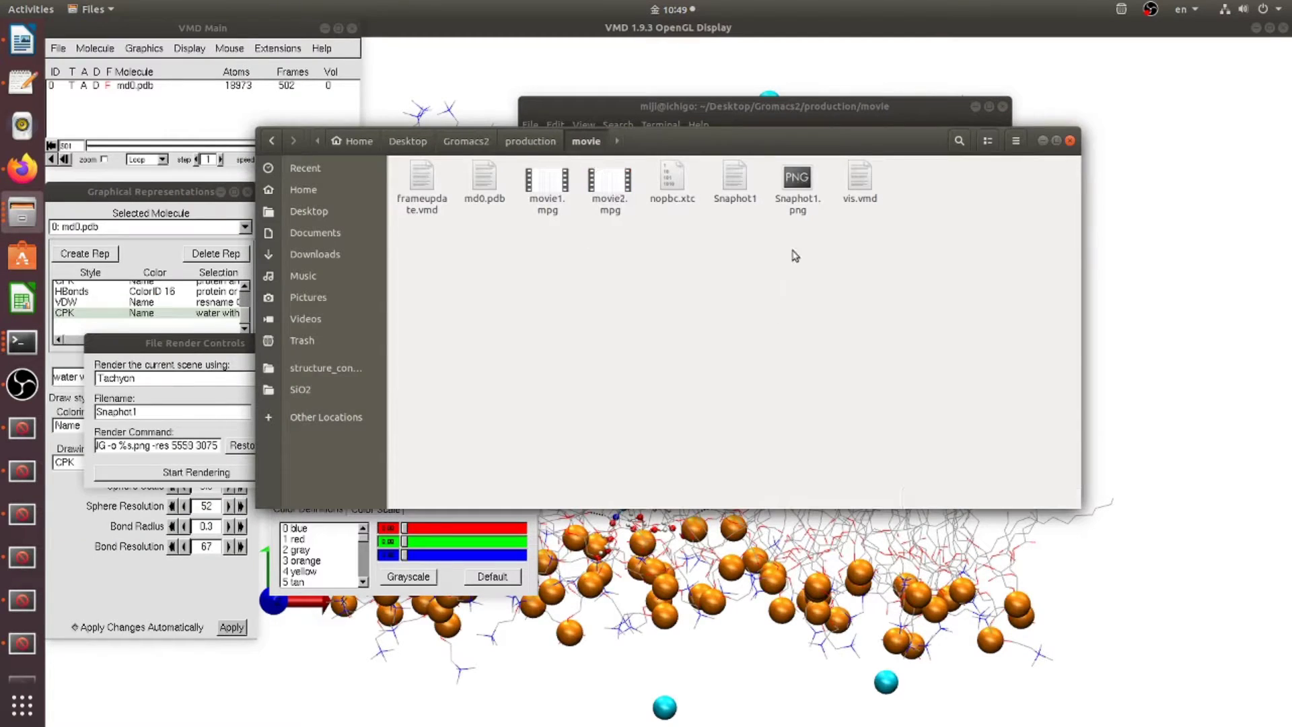
click(805, 189)
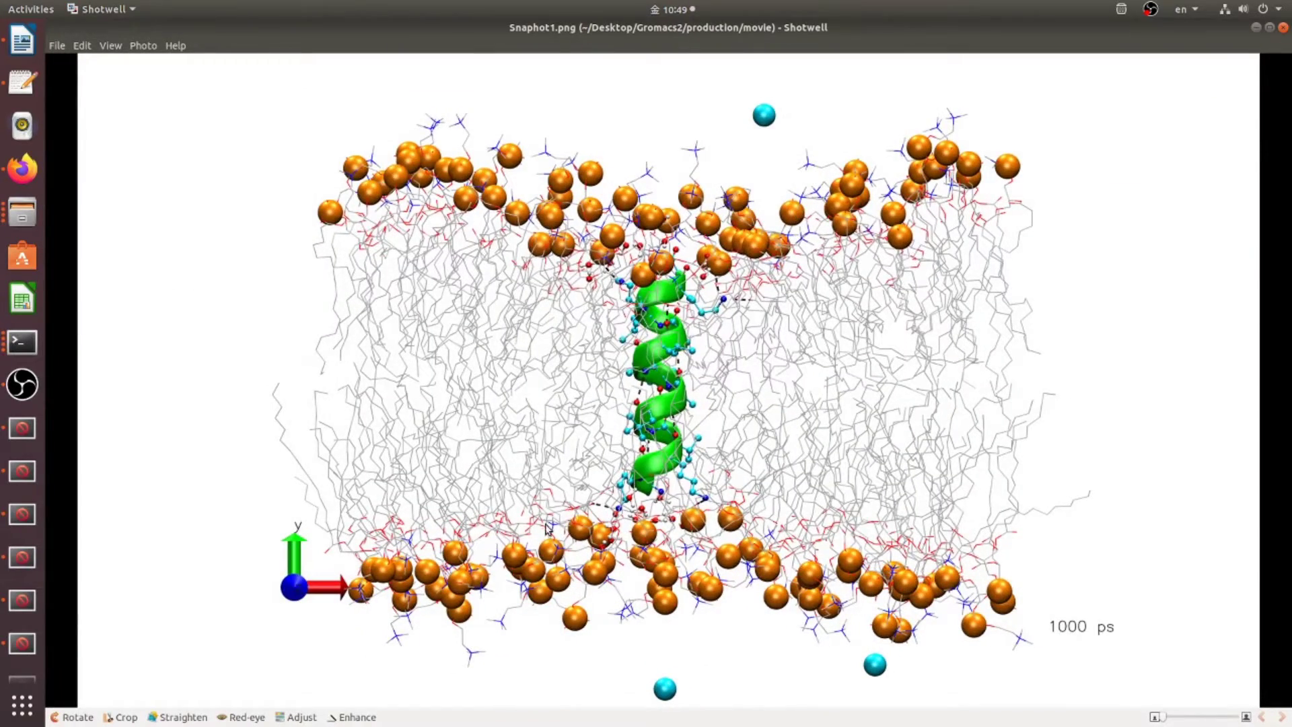
Zoom in and out on Snaphot1.png in Shotwell, then close the viewer.
scroll(547, 528, up, 2)
scroll(547, 527, up, 2)
scroll(546, 525, up, 2)
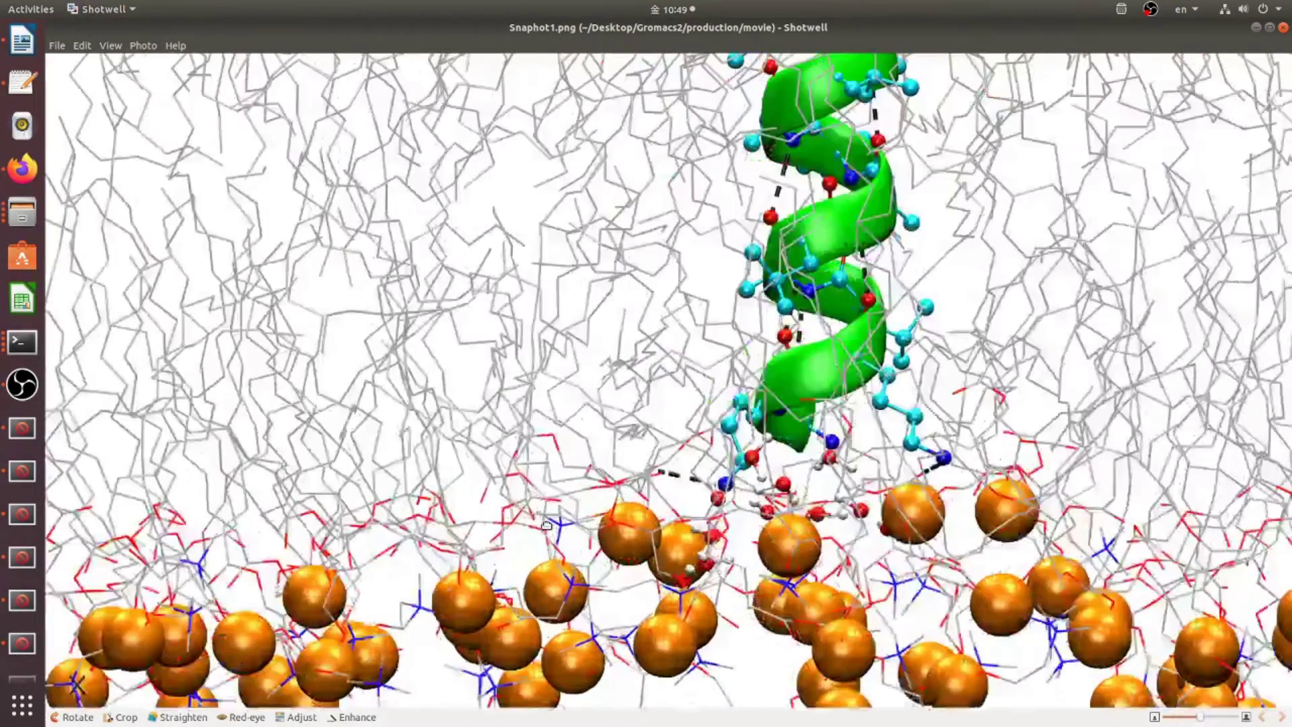
scroll(547, 525, up, 2)
scroll(547, 525, down, 2)
scroll(565, 525, down, 2)
scroll(599, 532, down, 2)
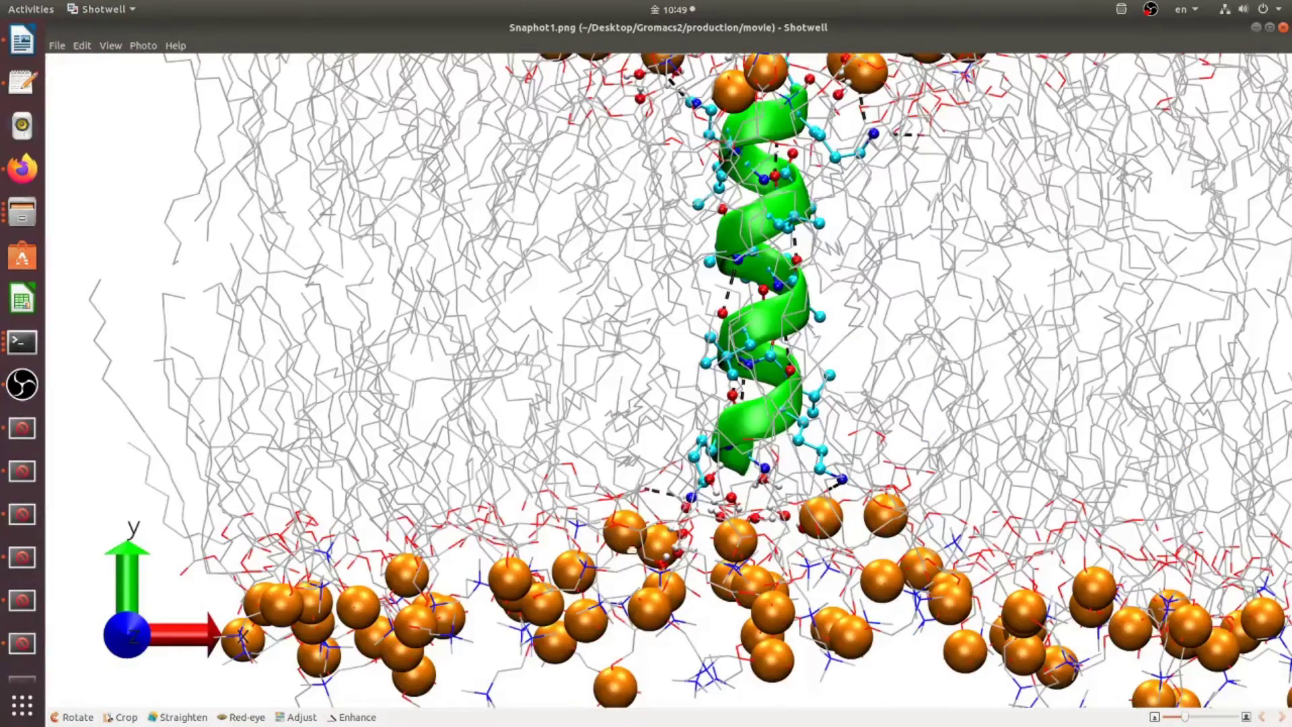
scroll(638, 566, up, 2)
scroll(638, 565, up, 2)
scroll(638, 565, down, 4)
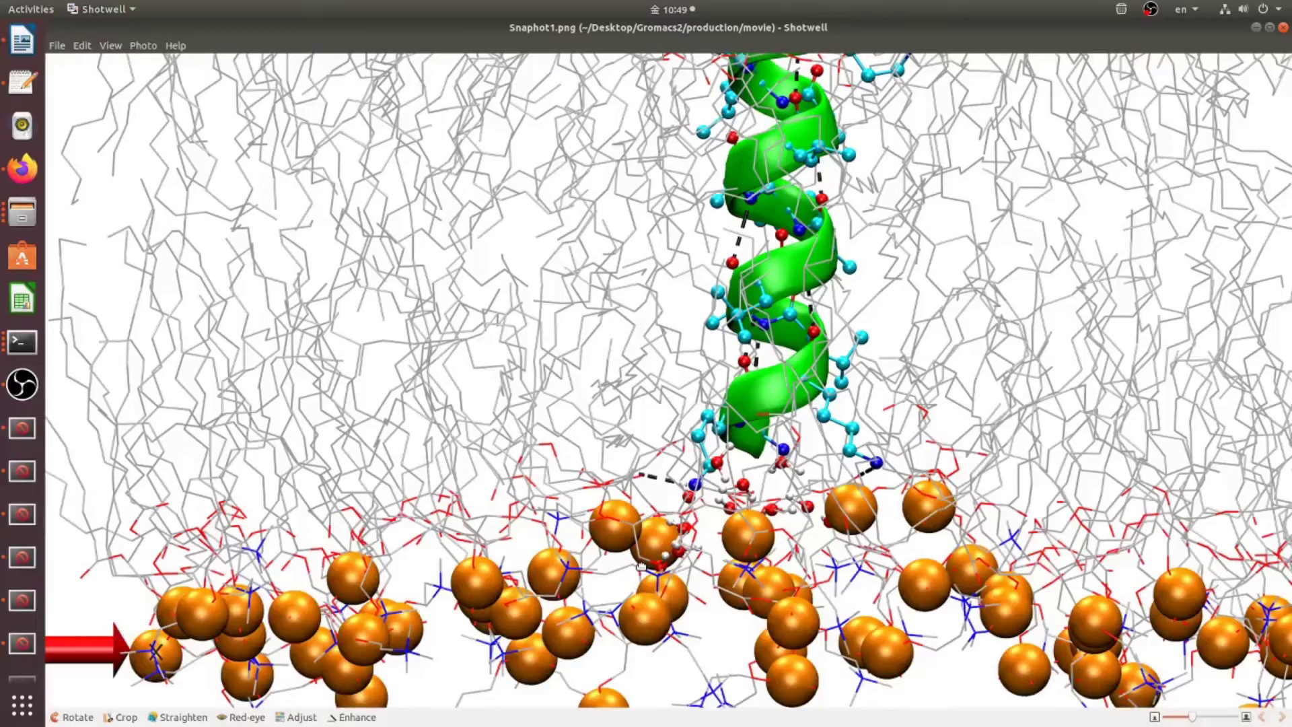
scroll(638, 565, down, 2)
click(1284, 28)
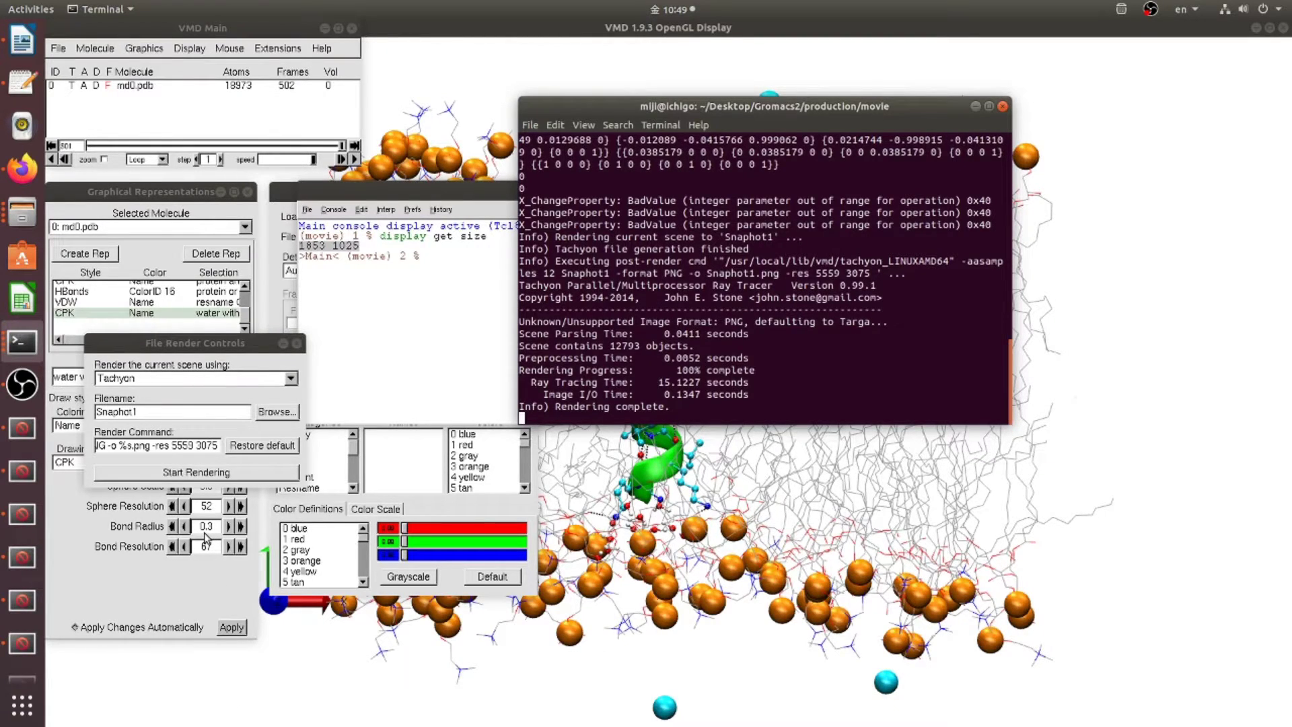
Switch the renderer to POV-Ray 3.6 and rename the output file to Snapshot2.
click(162, 381)
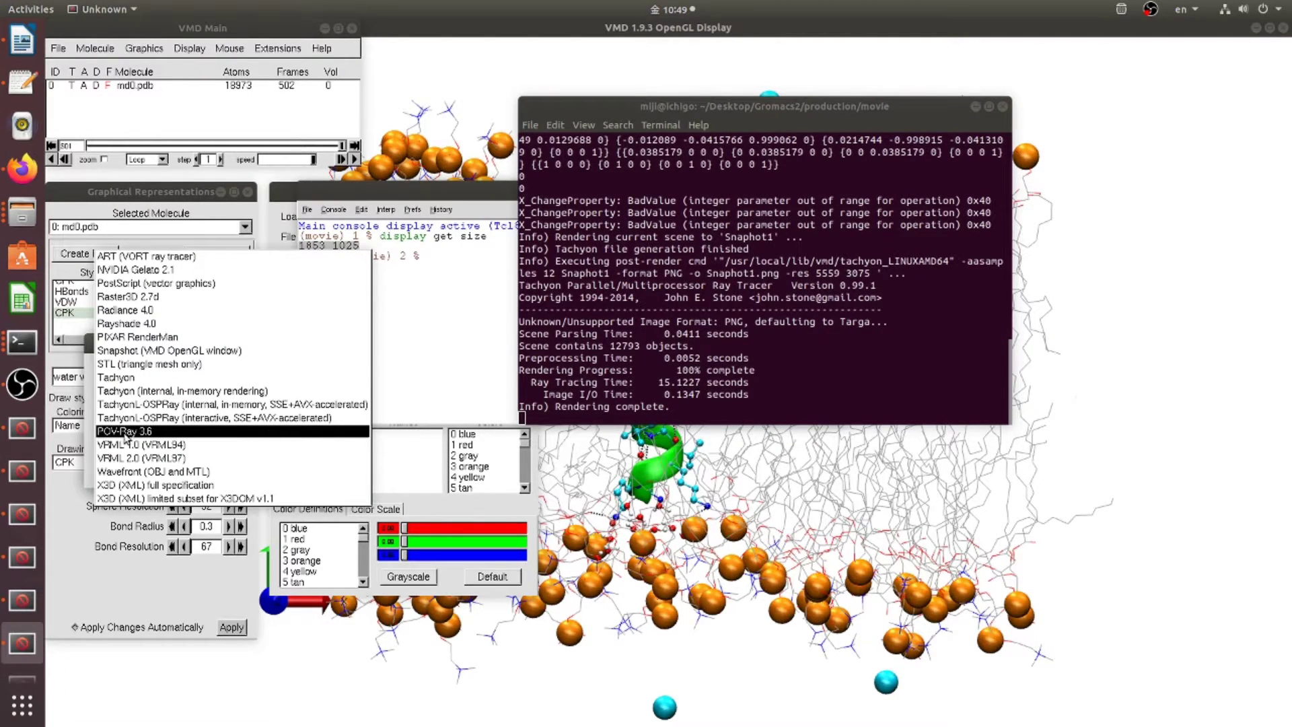
click(126, 434)
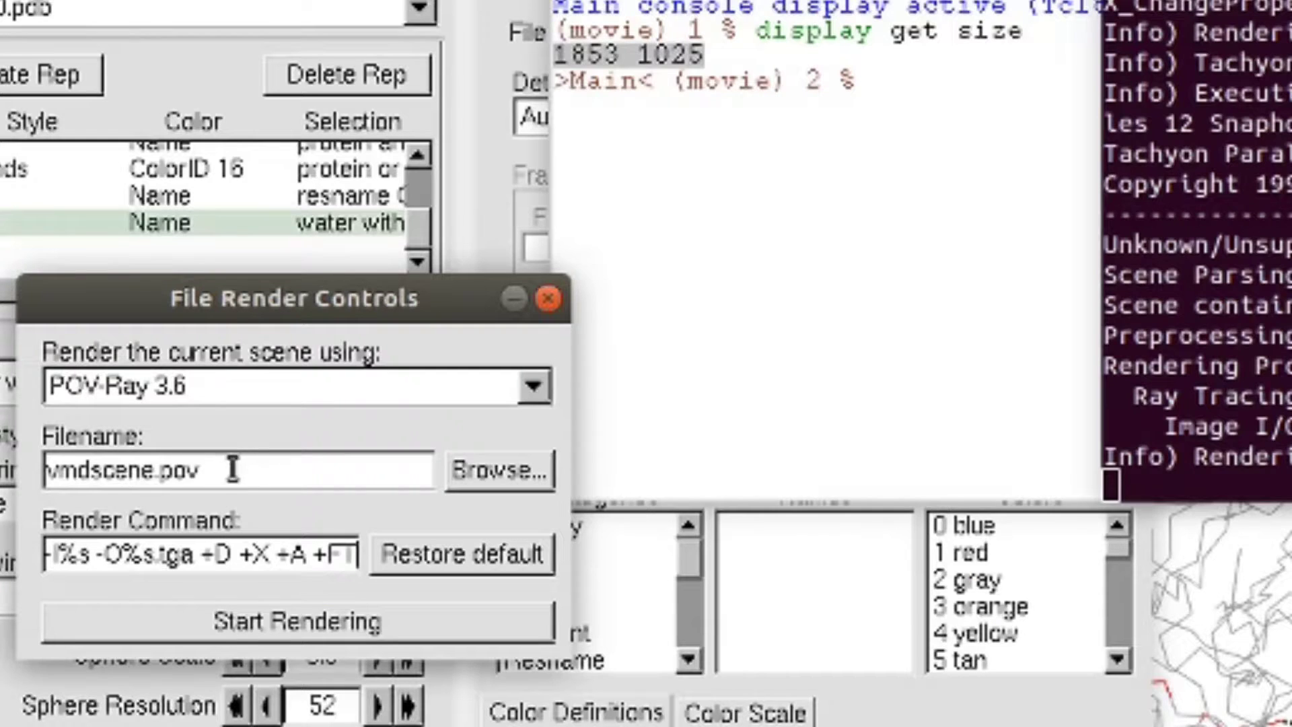
triple_click(233, 469)
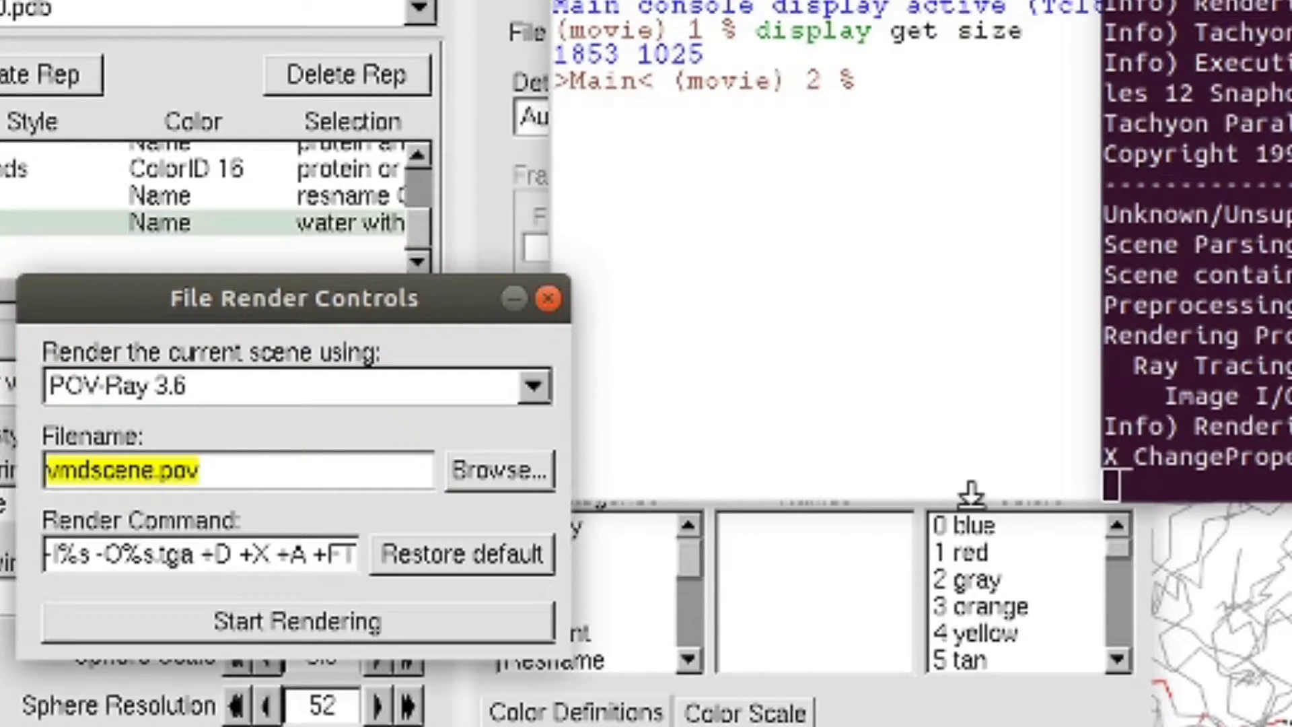
text(San)
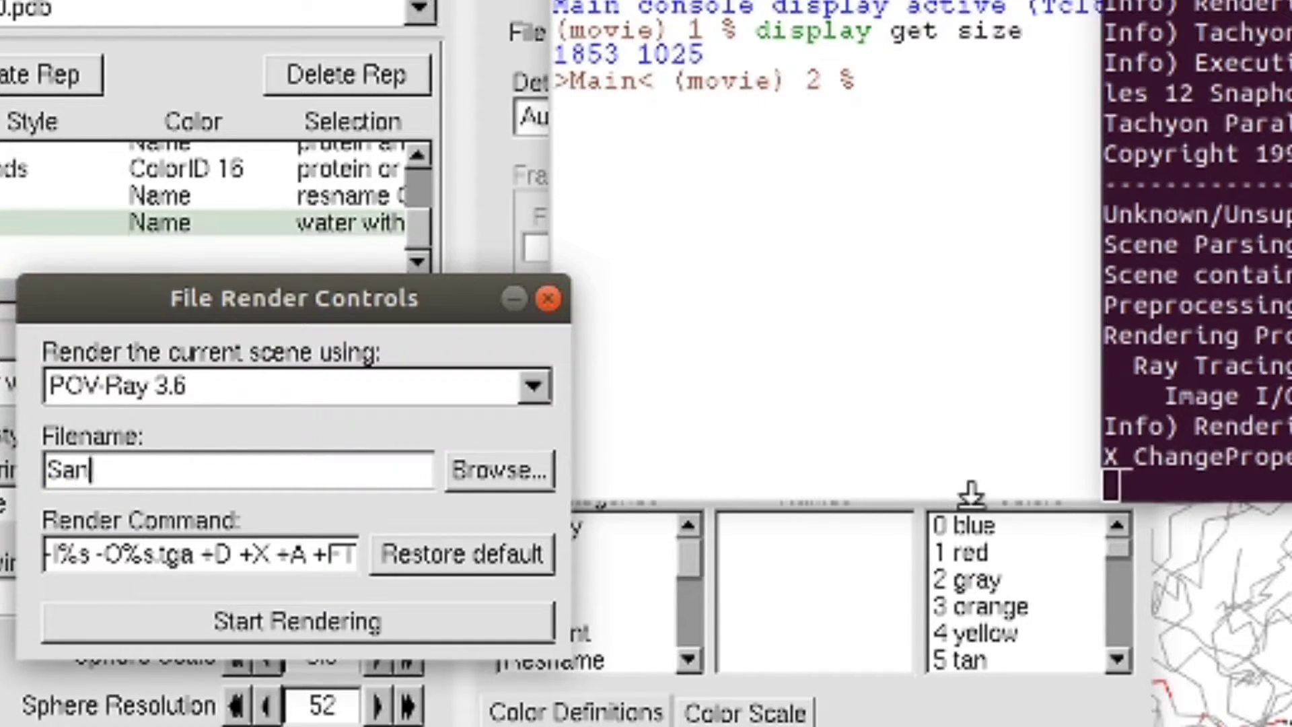
key(BackSpace)
key(BackSpace)
text(napsh)
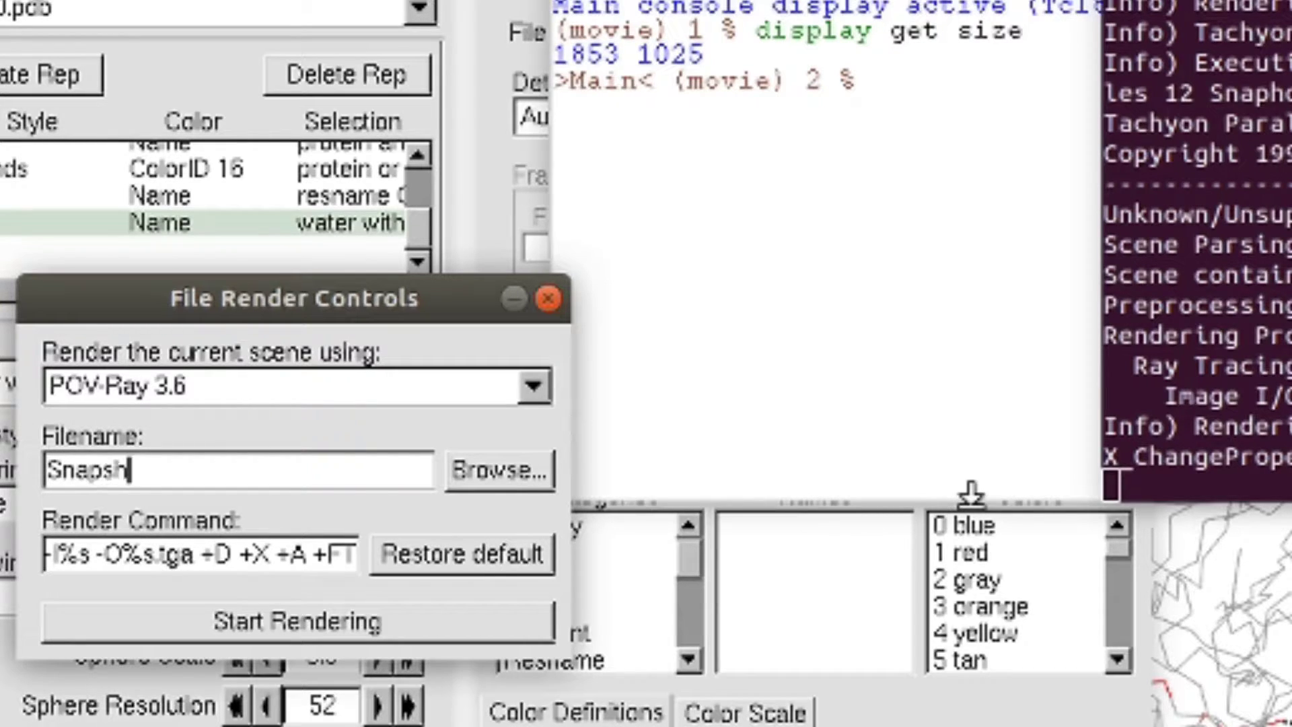
text(ot2)
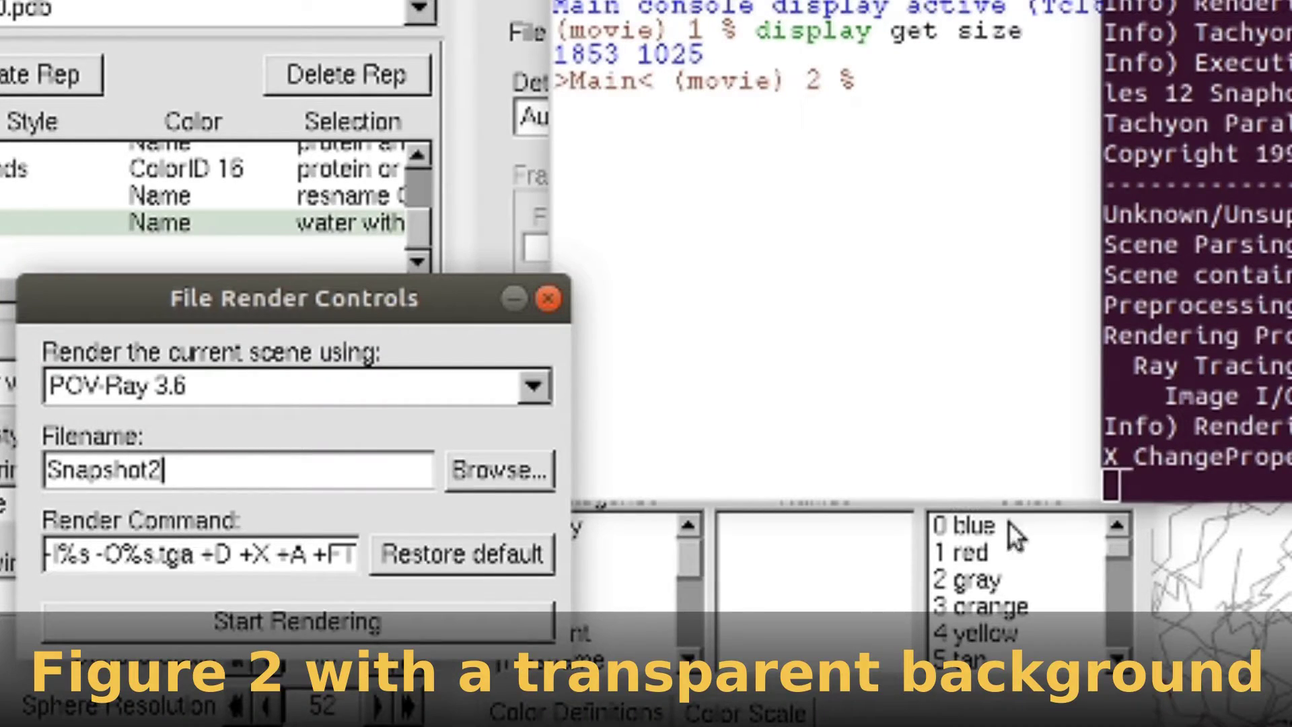
Set the POV-Ray render command's executable path to "/usr/bin/povray".
drag(86, 554, 45, 554)
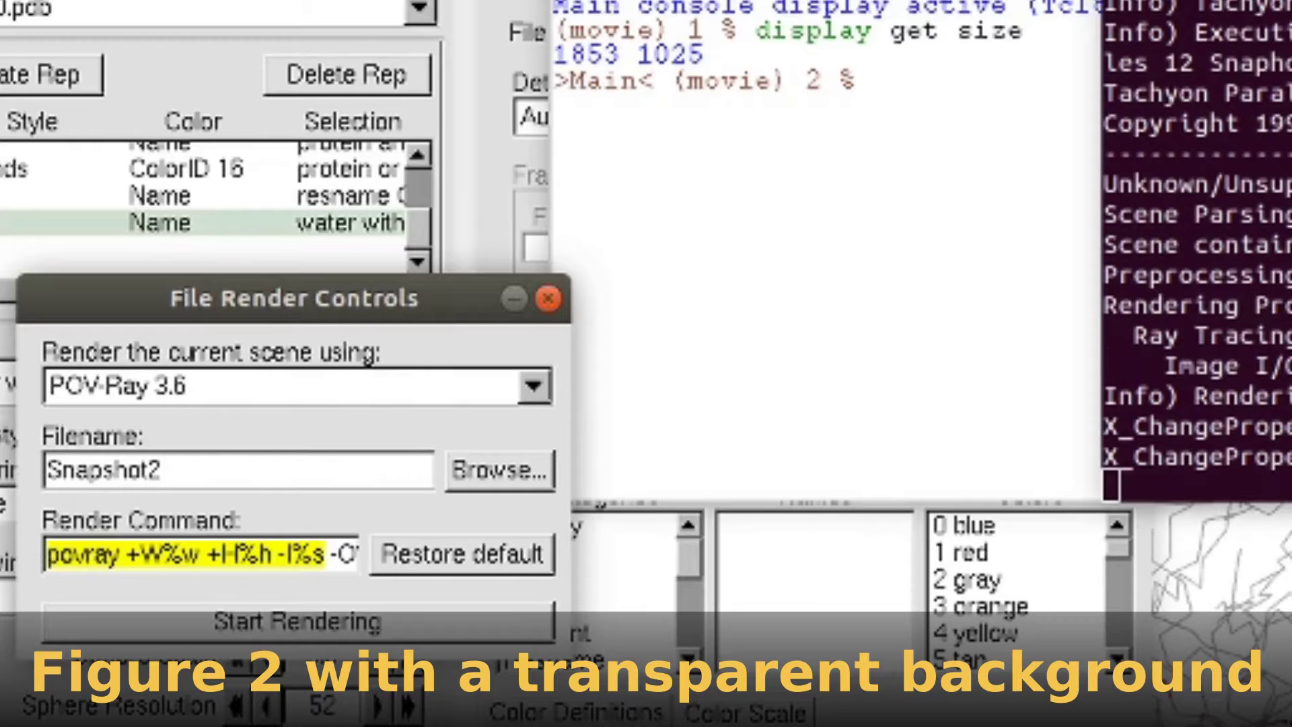
click(49, 554)
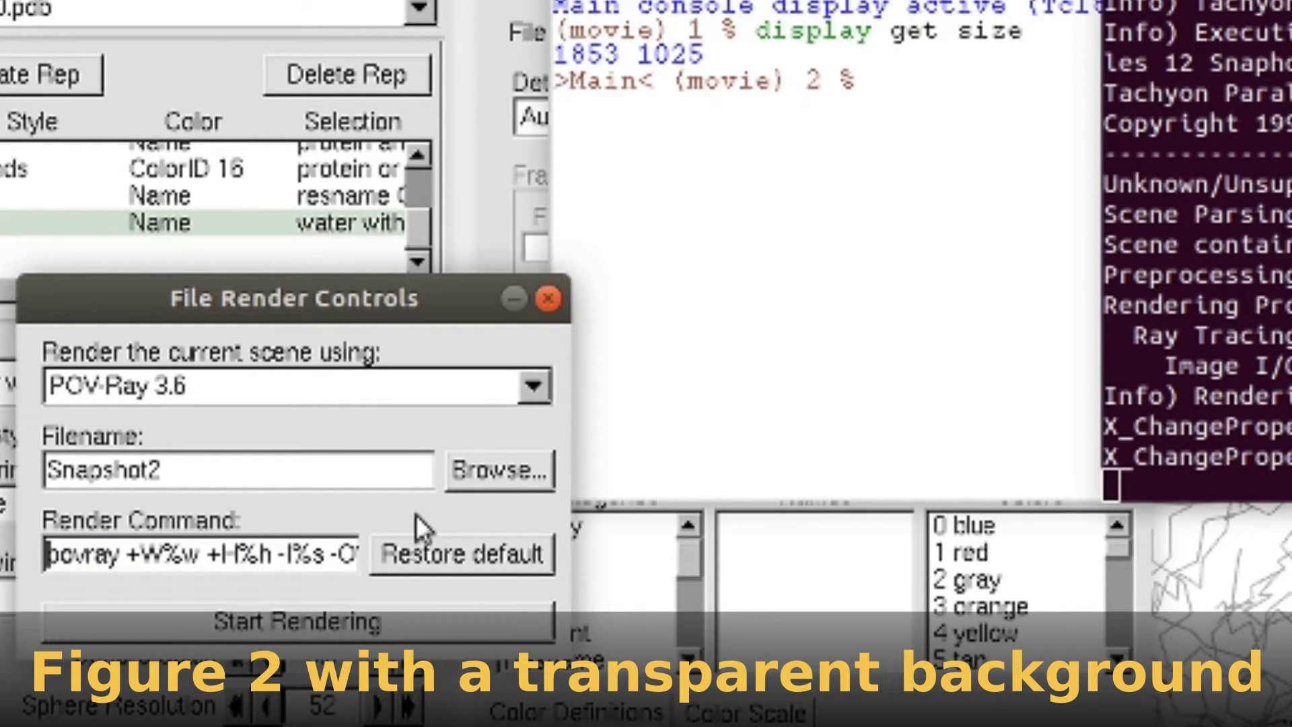
text(")
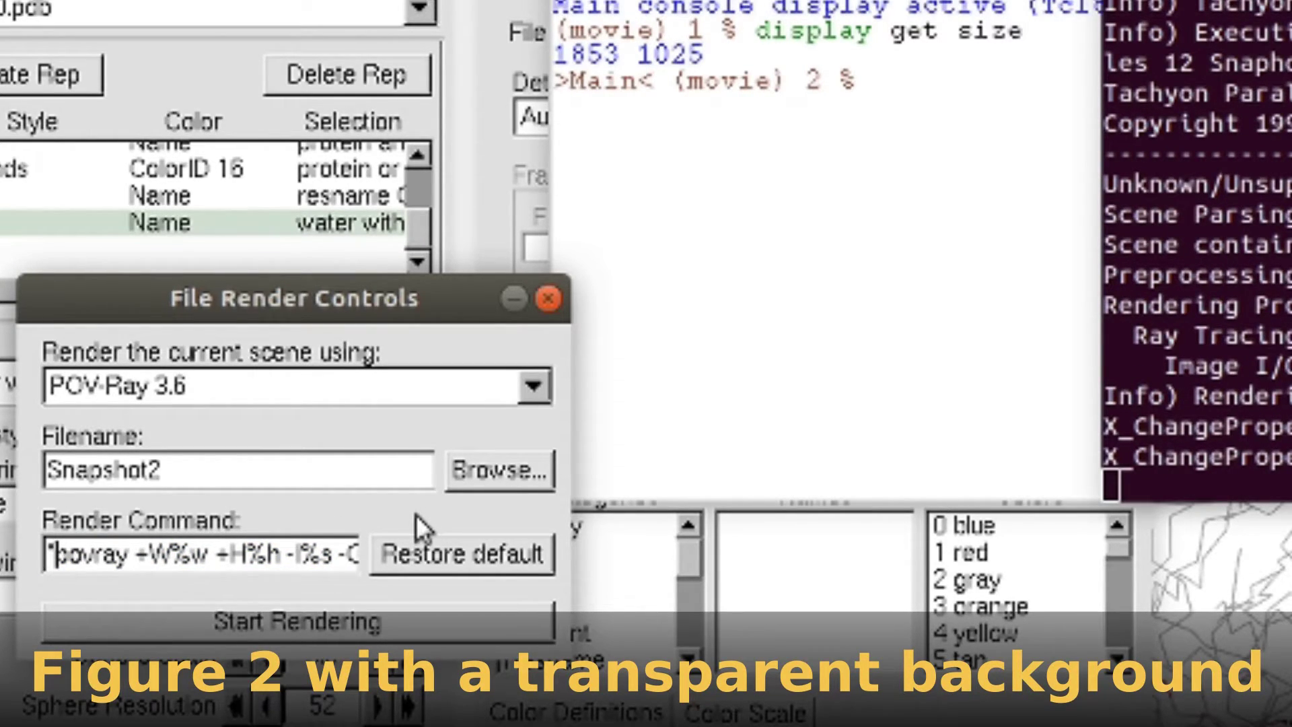
text(\)
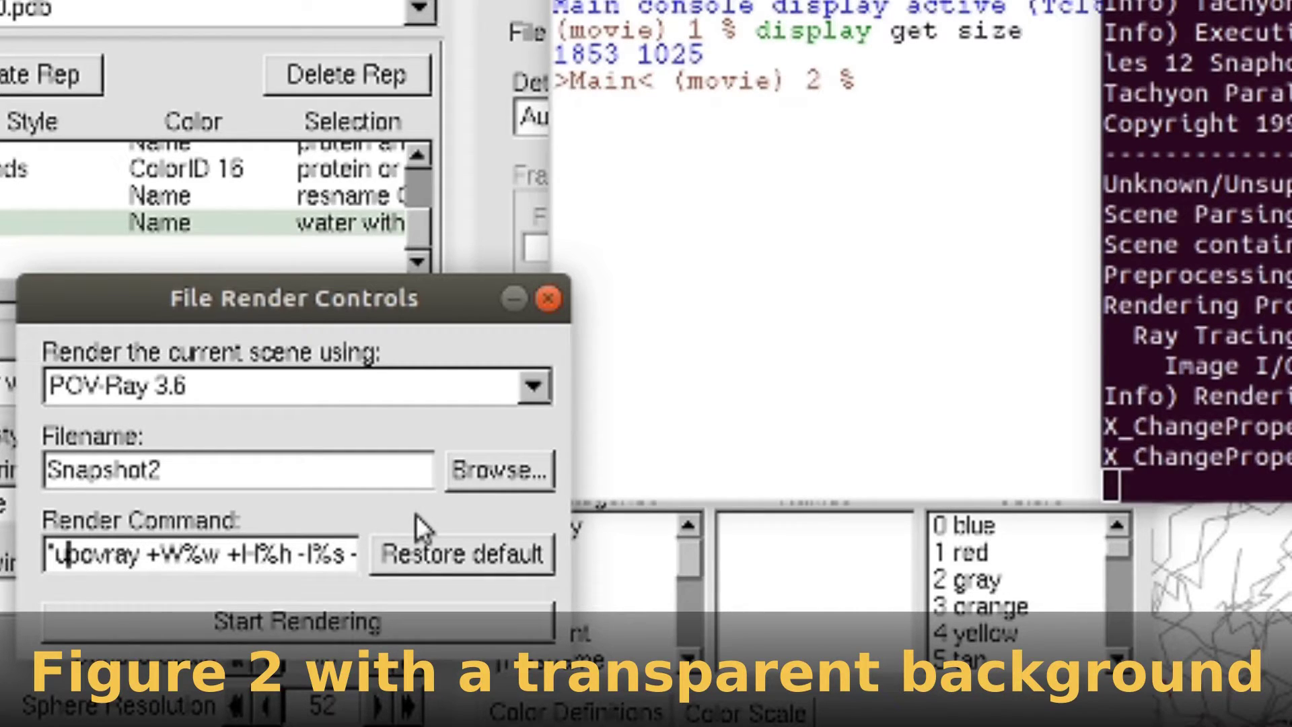
key(BackSpace)
text(/u)
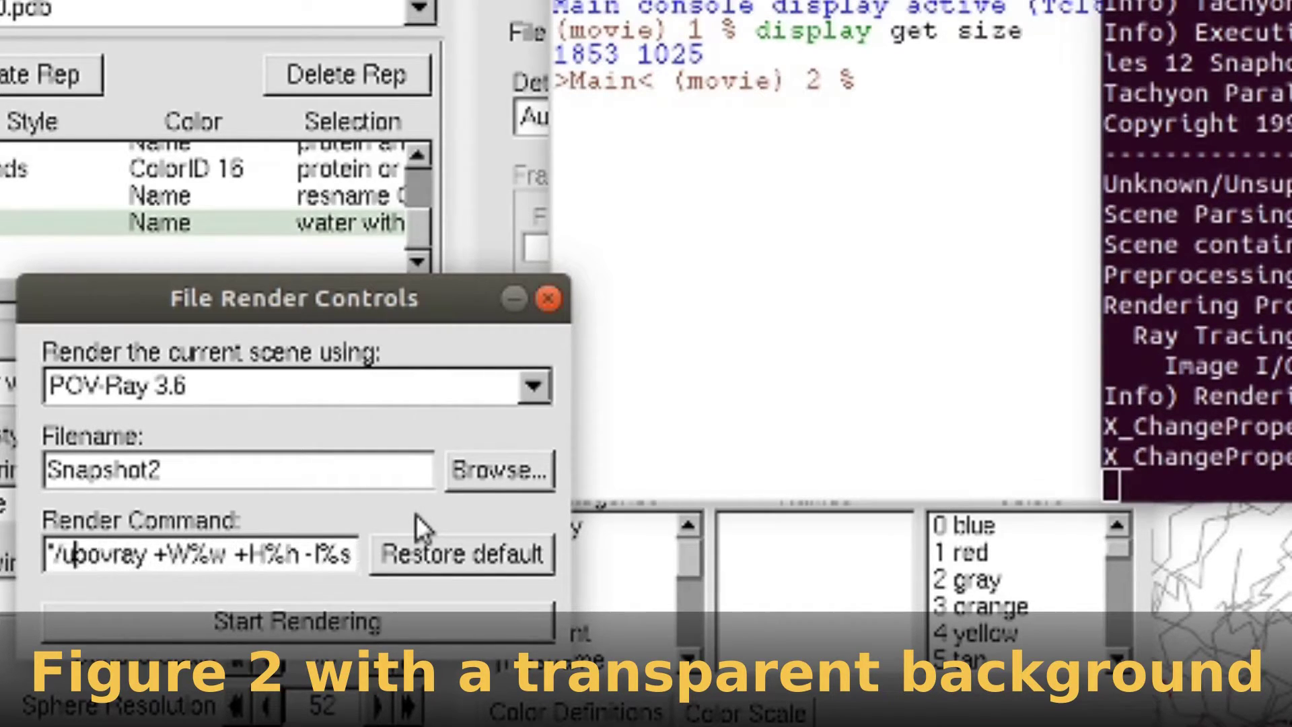
text(sr/)
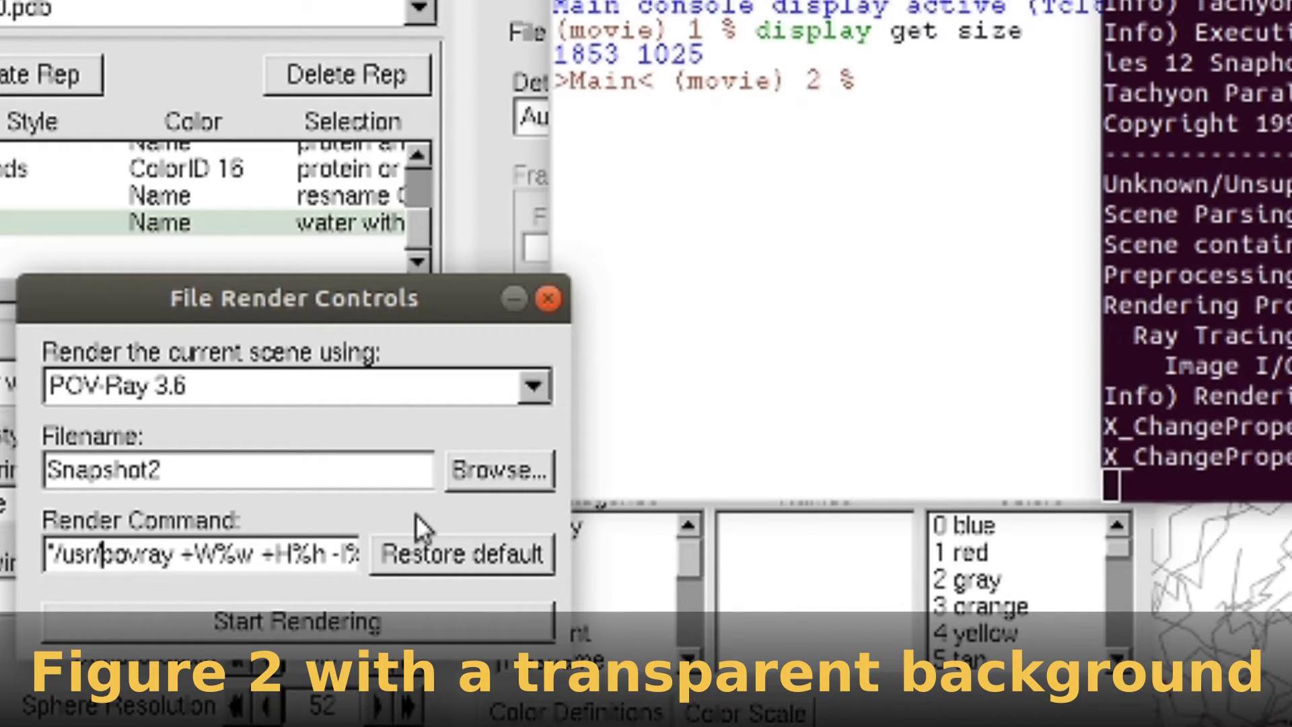
text(bin/)
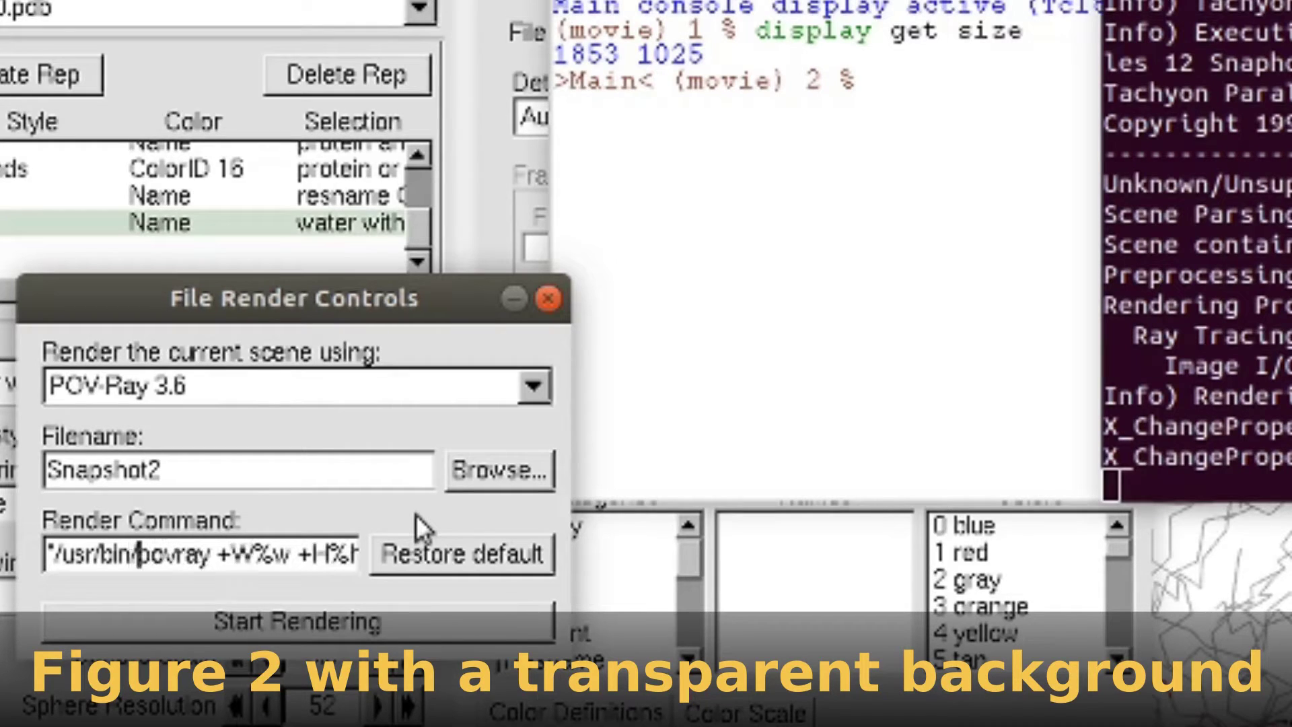
text(/)
key(Right)
key(Right)
key(Right)
key(Right)
key(Right)
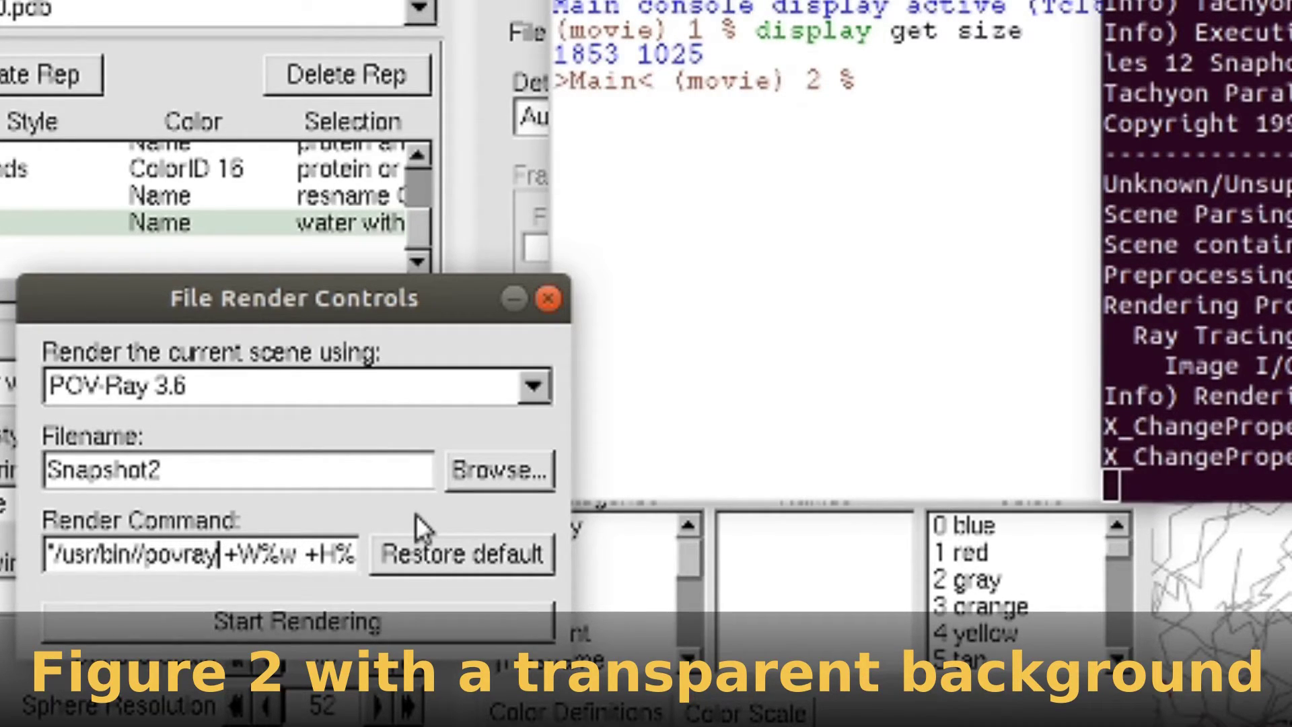
text(")
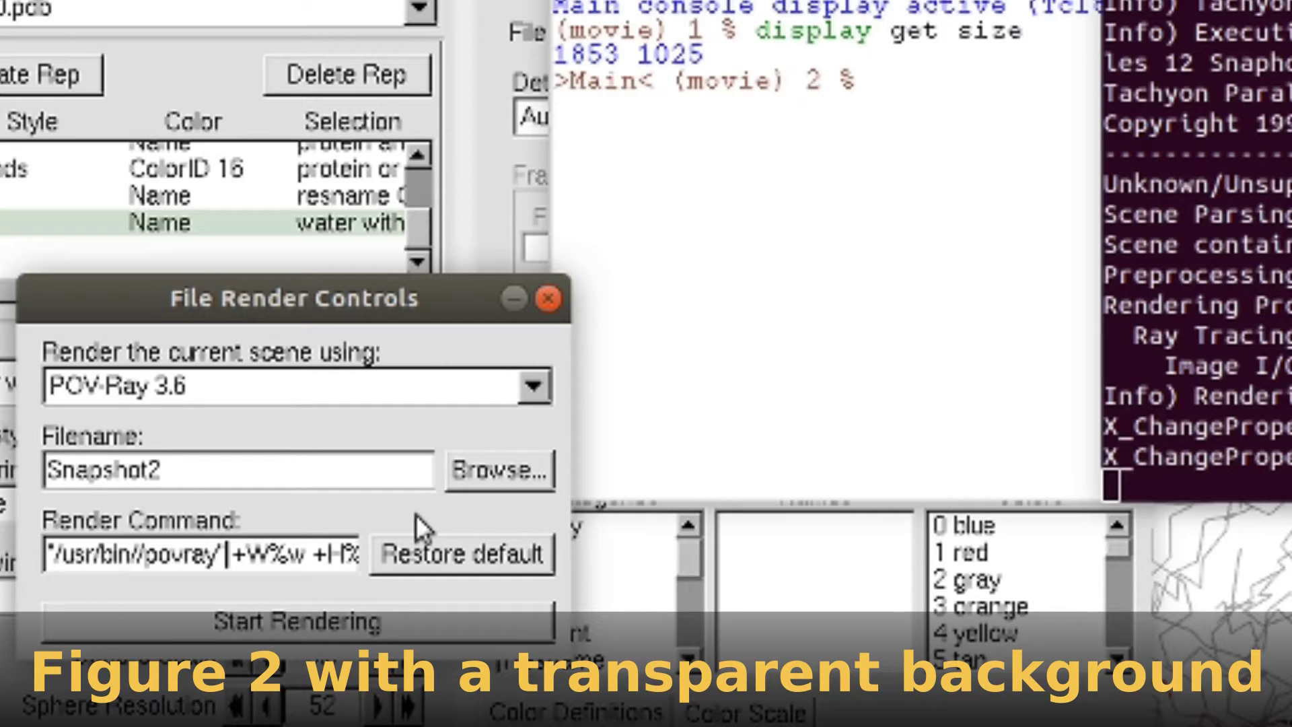
Change the command's output to -O%s.png with +FN PNG format and +UA transparency.
key(Right)
key(Right)
key(Right)
key(Right)
key(Right)
key(Right)
key(Left)
key(Left)
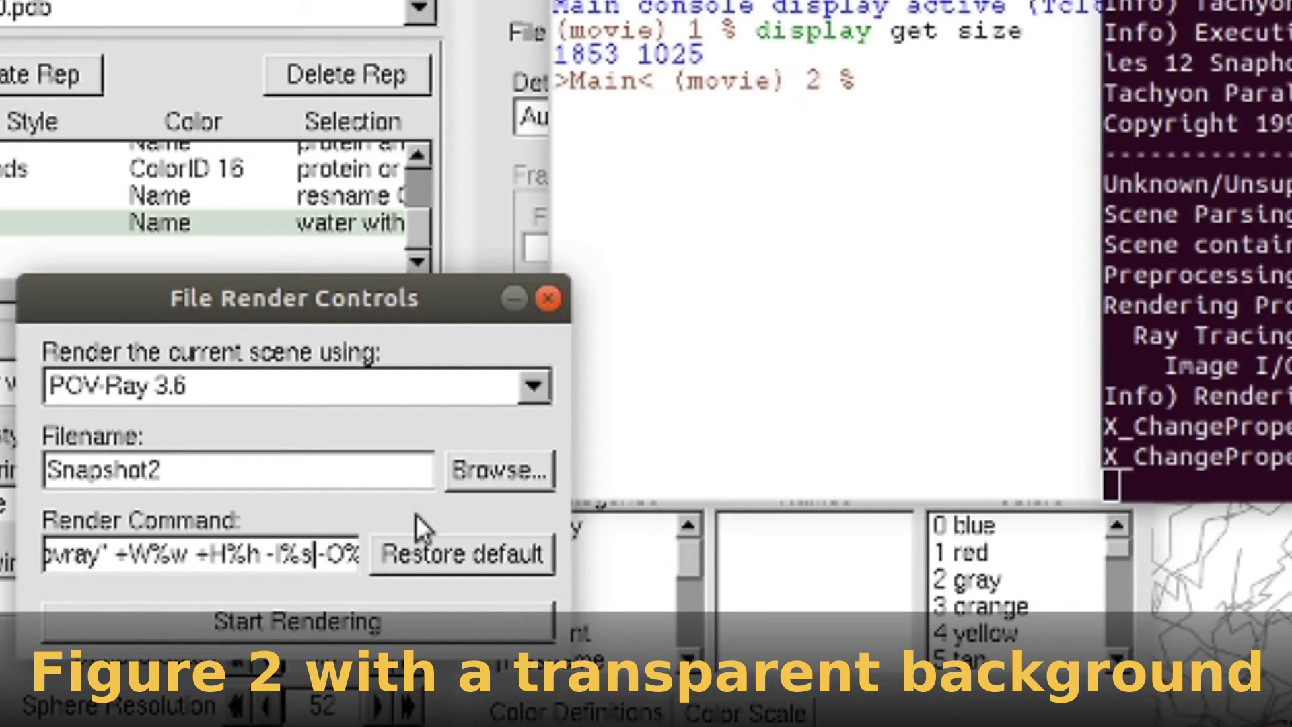
key(Left)
key(Left)
key(Left)
key(Right)
key(Right)
key(Right)
key(Right)
key(Right)
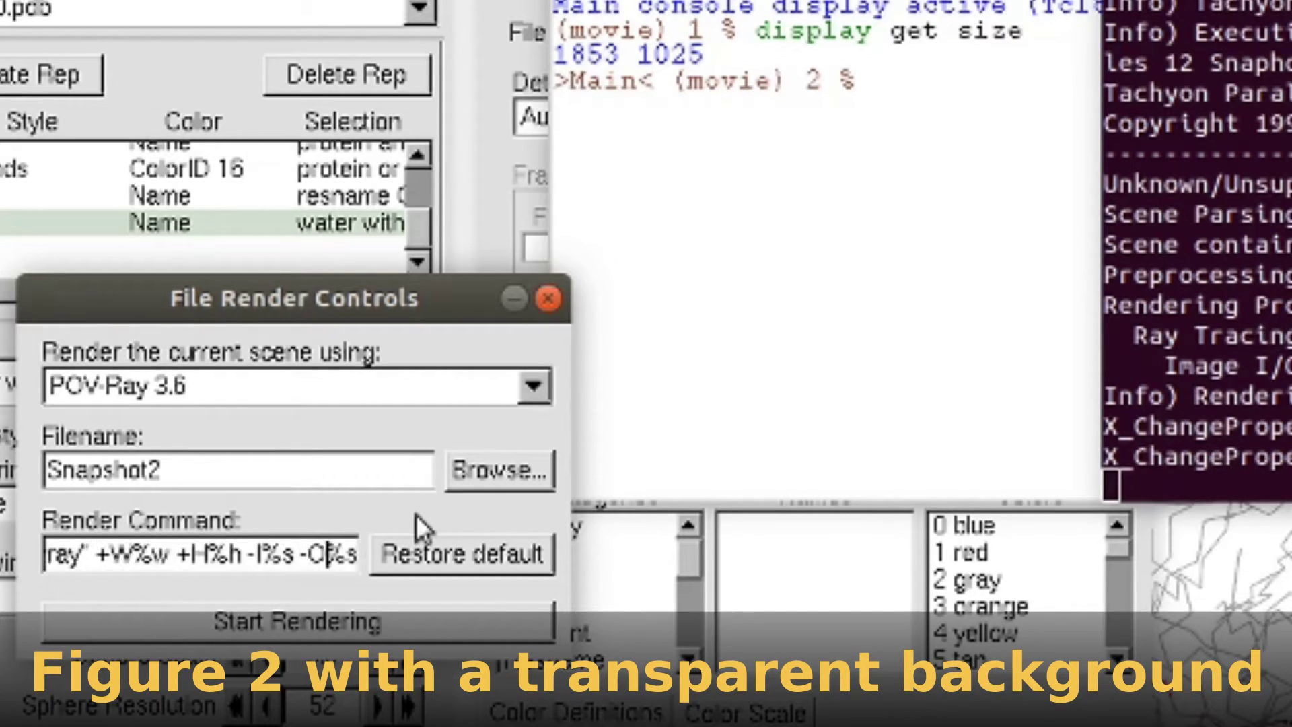
key(Right)
key(Right)
key(Right)
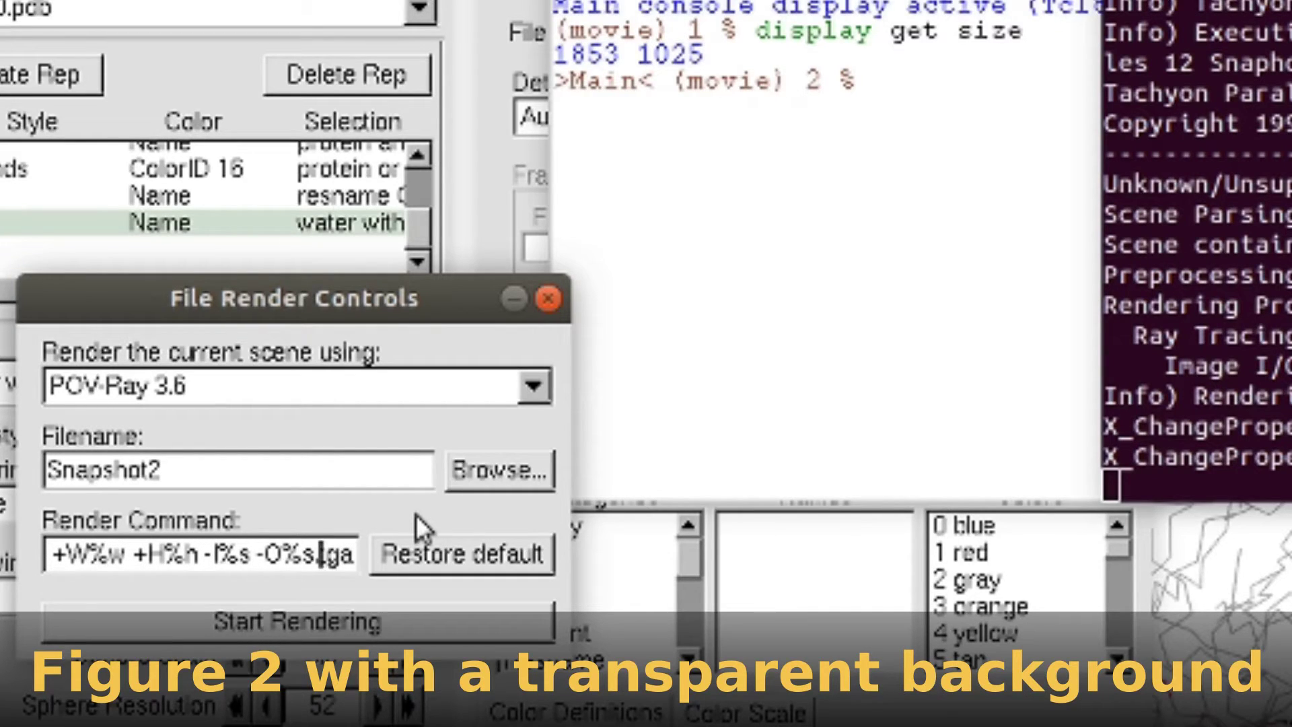
key(Delete)
key(Delete)
key(Delete)
text(pn +D)
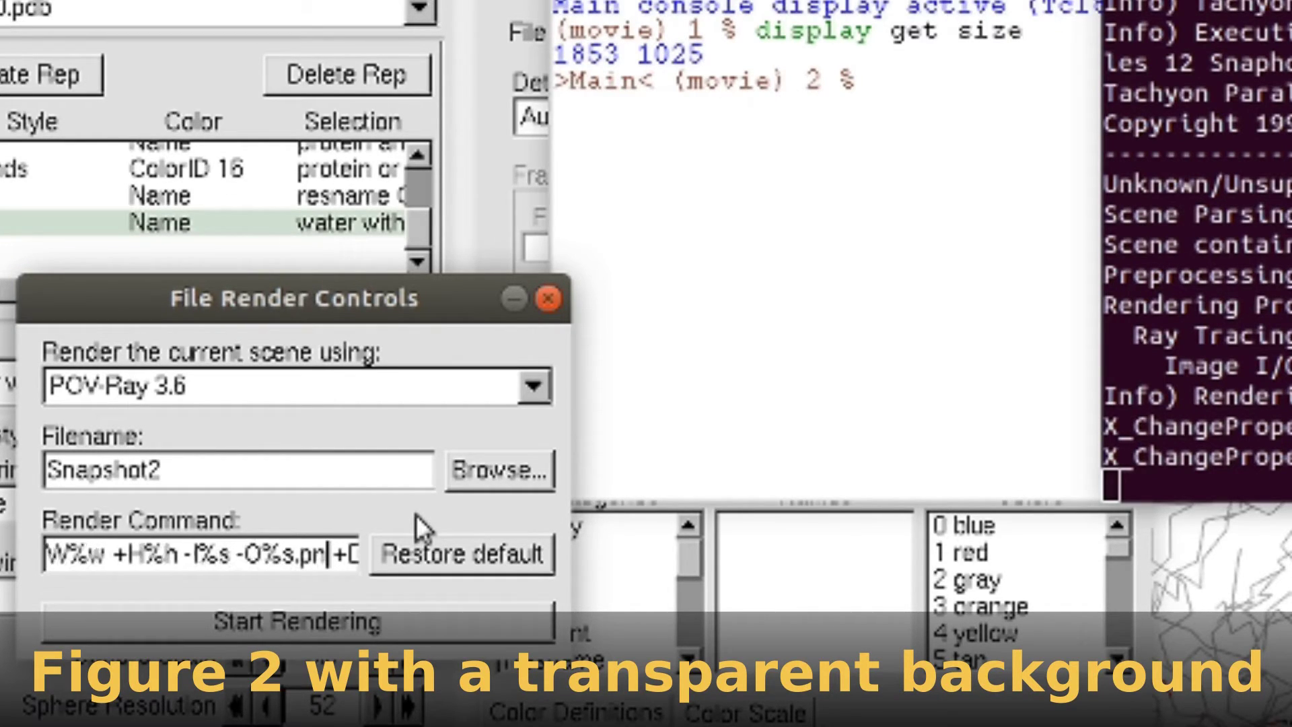
text(g)
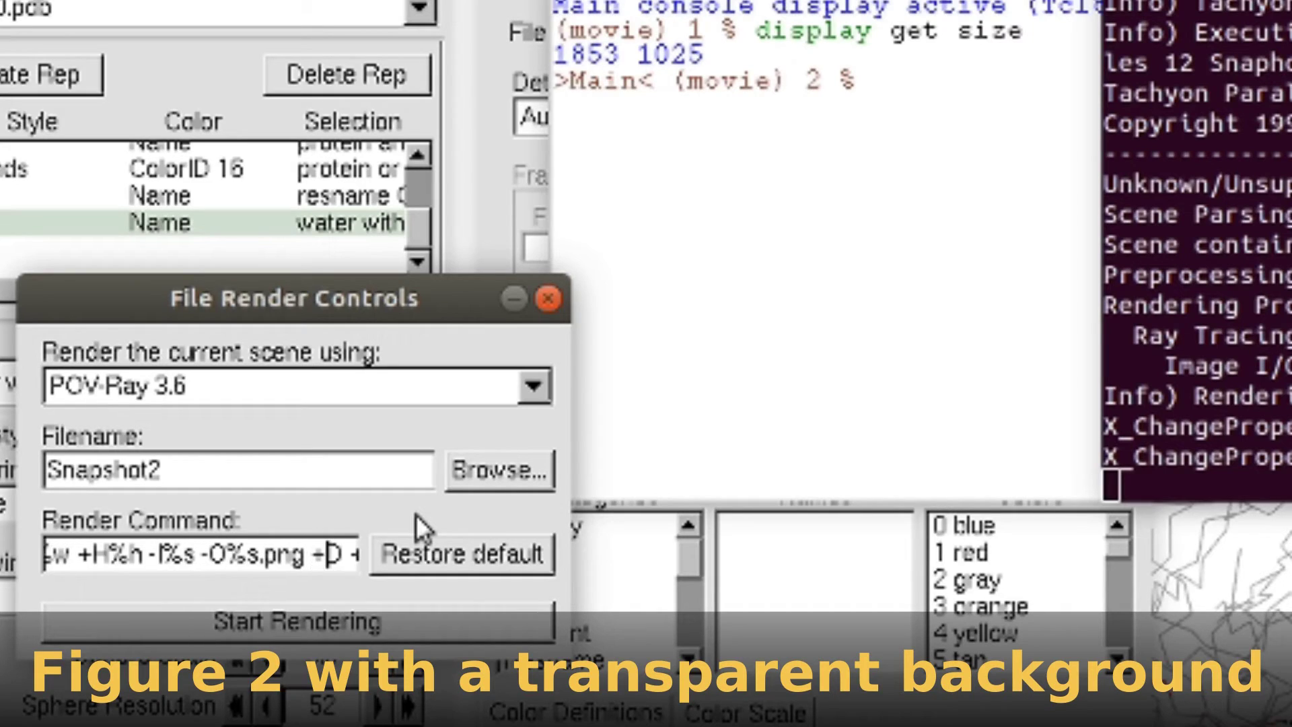
key(Right)
key(Right)
key(Right)
key(Right)
key(Right)
key(Right)
key(Right)
key(Right)
key(Right)
key(Right)
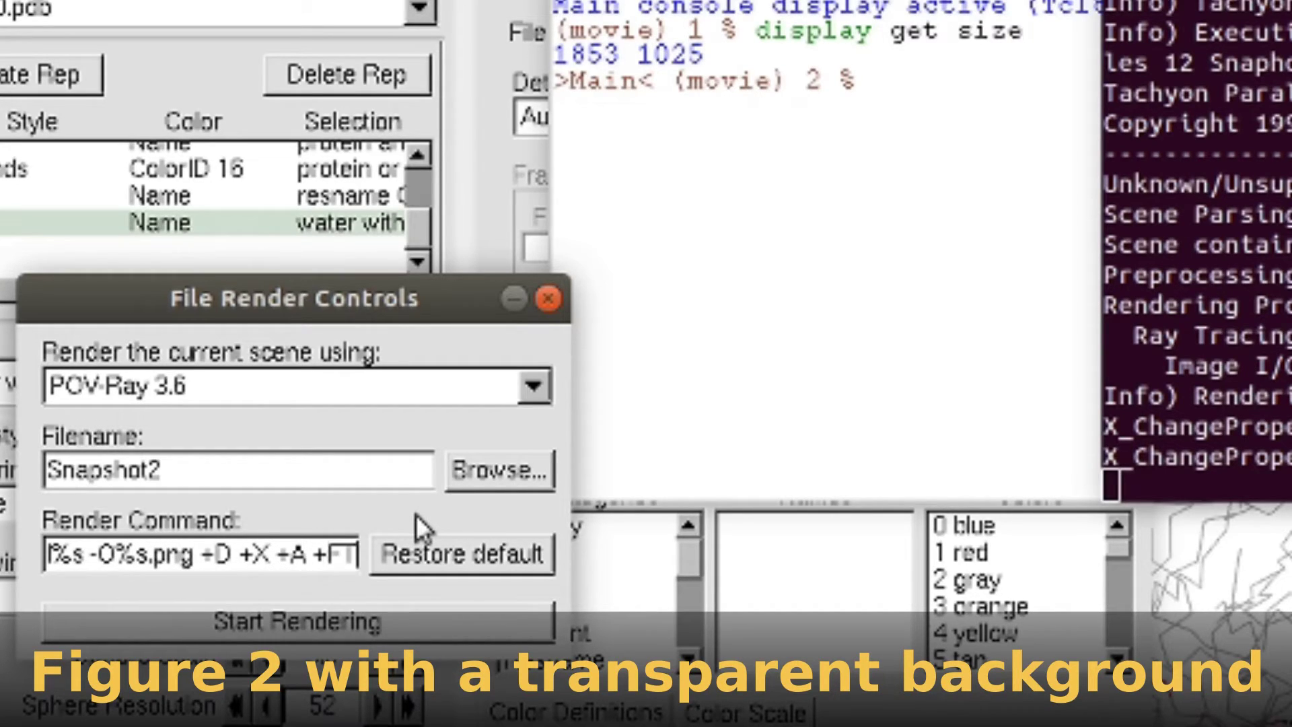
key(BackSpace)
text(N )
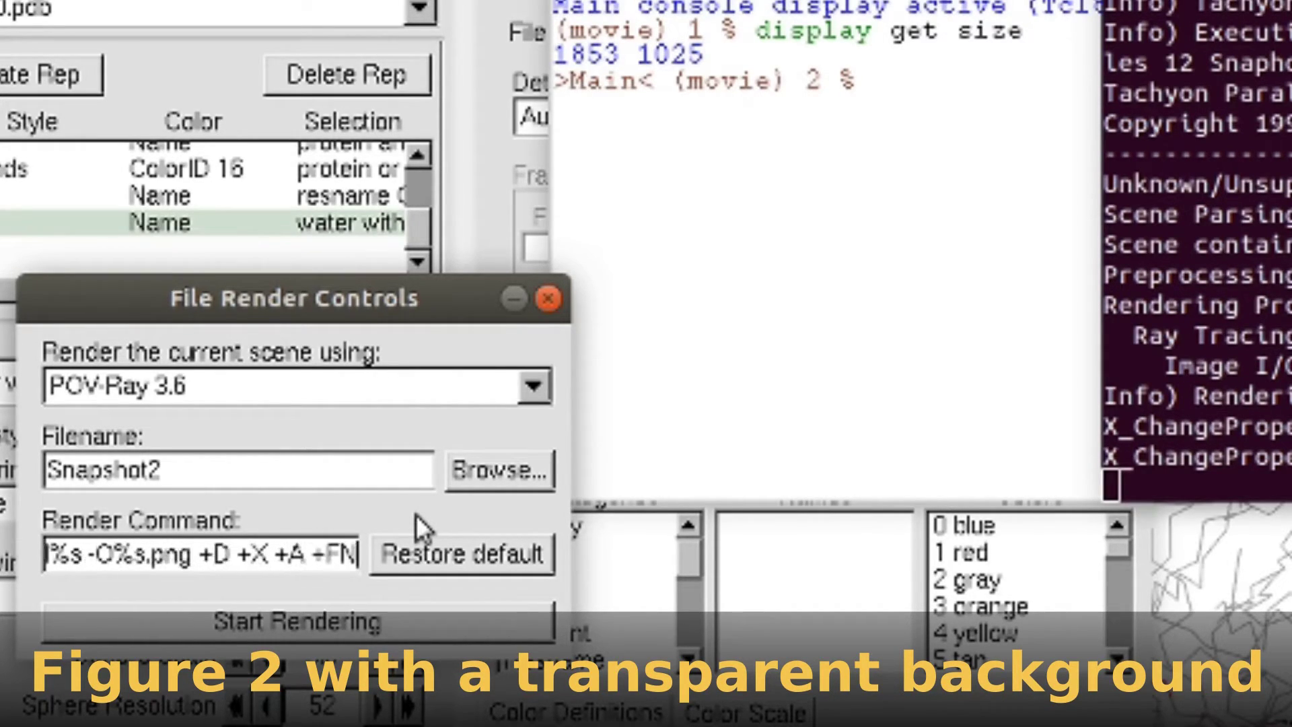
text(-)
key(BackSpace)
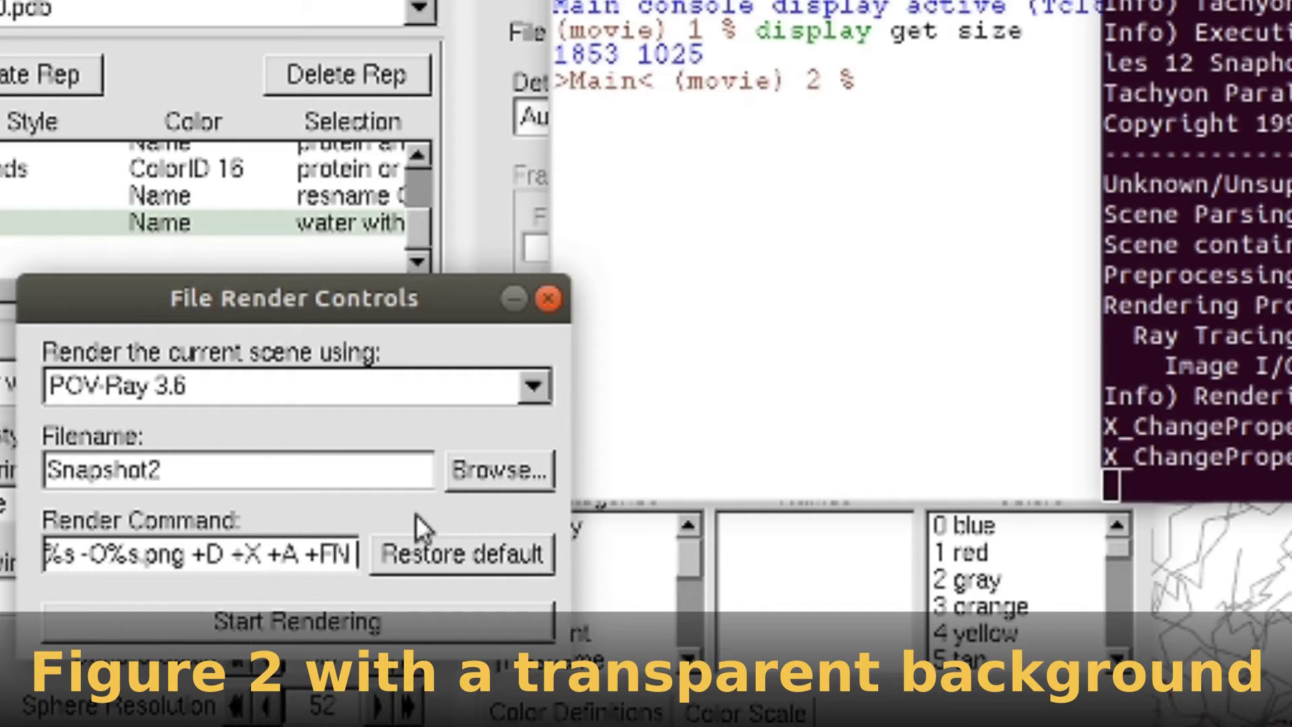
text(+UA)
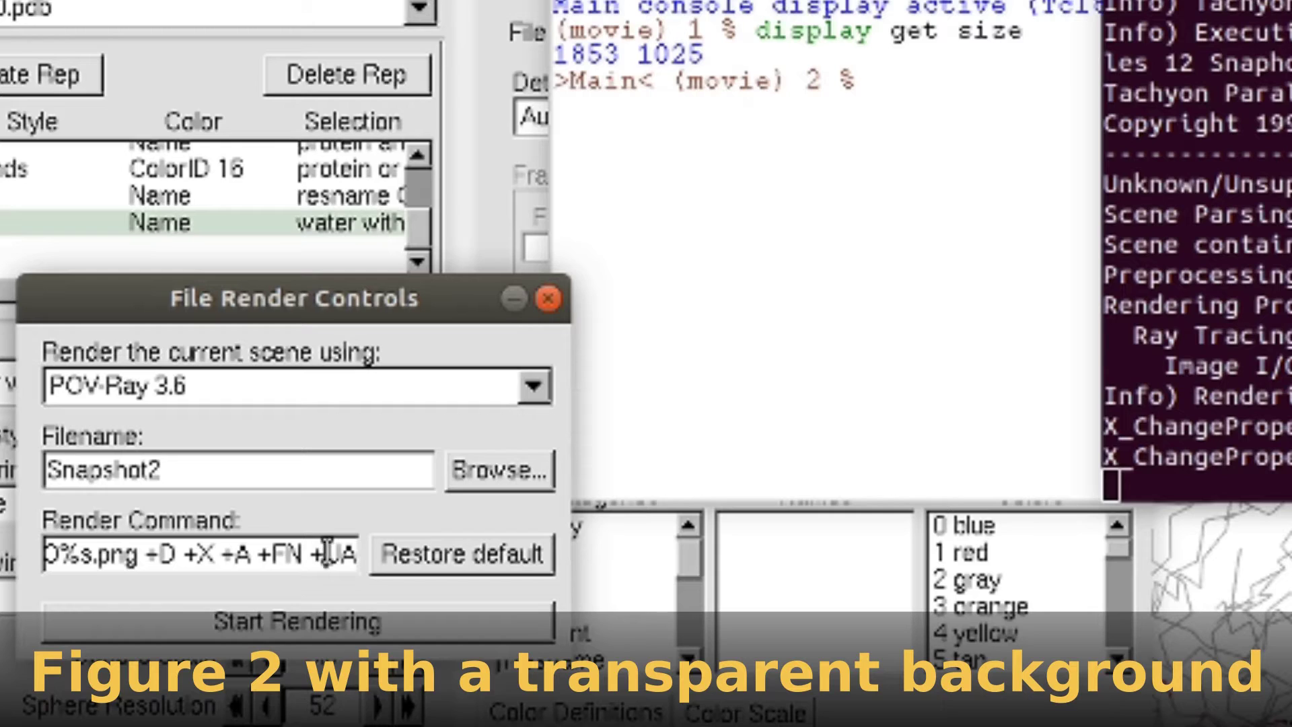
drag(326, 554, 346, 555)
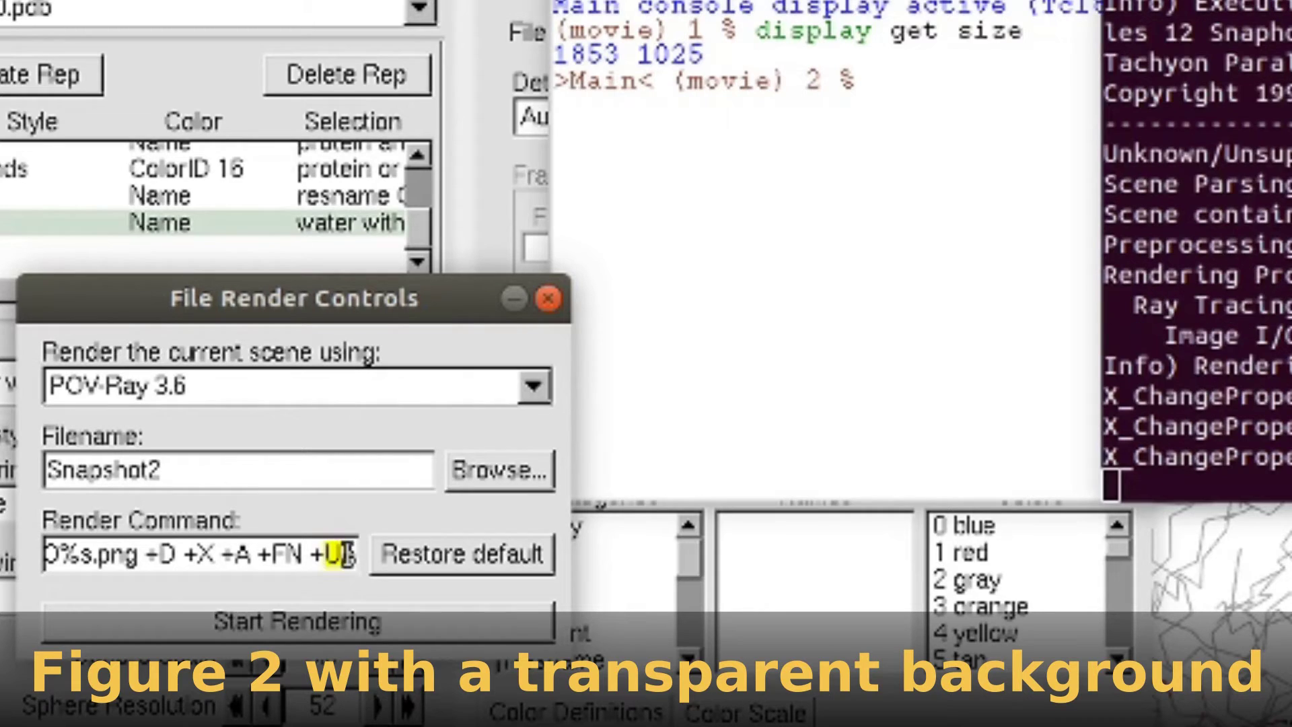
Render Snapshot2, then view Snapshot2.png from the movie folder in Shotwell and close it.
click(259, 628)
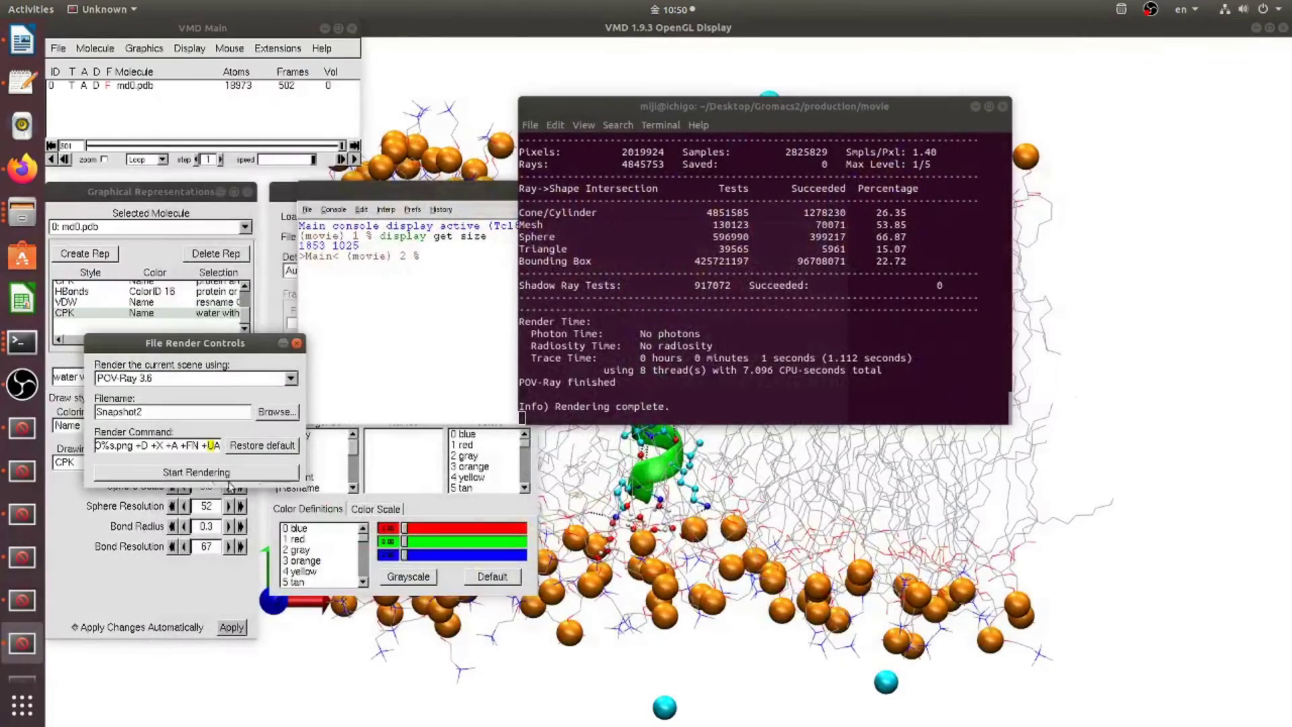
click(22, 213)
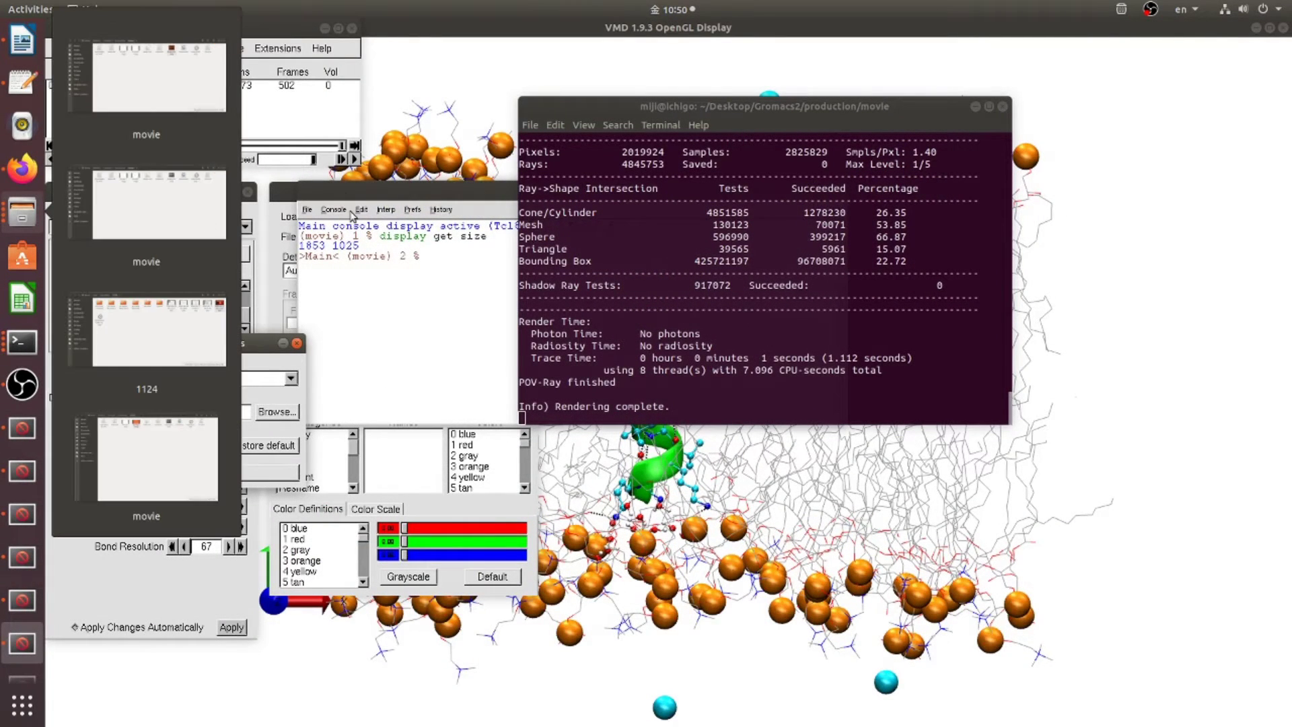
click(146, 77)
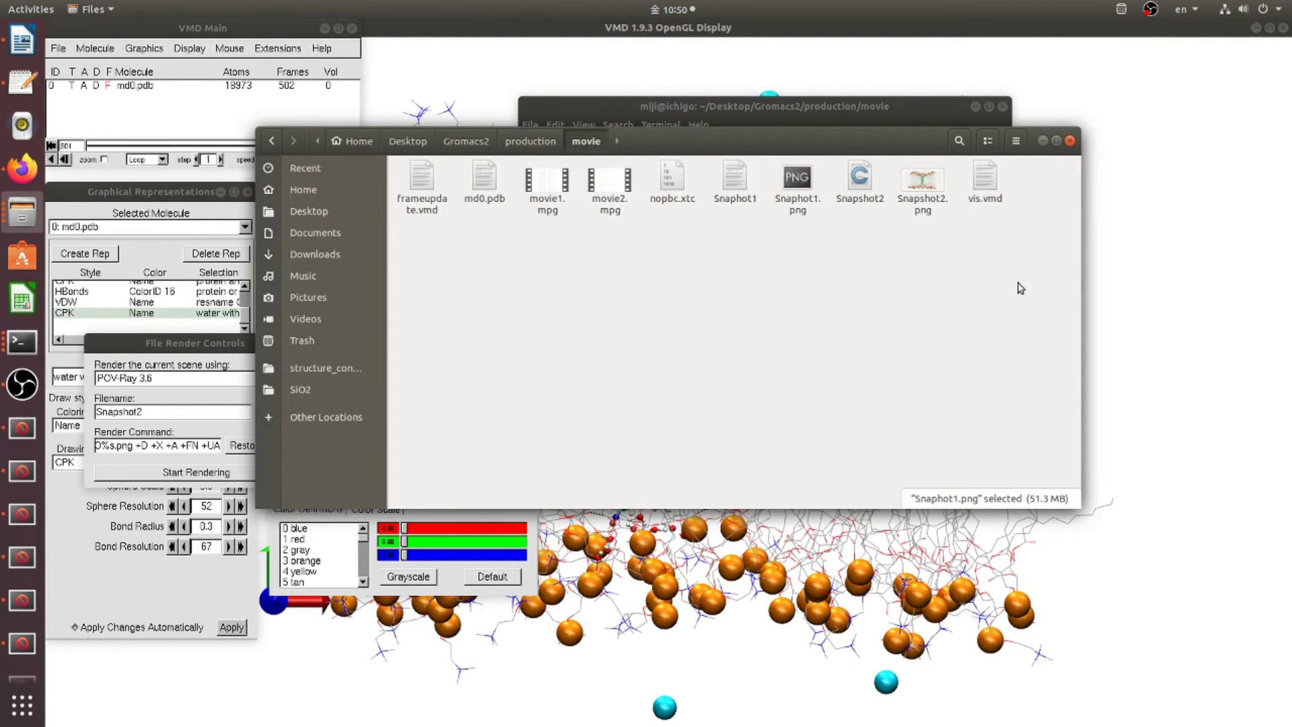
click(927, 180)
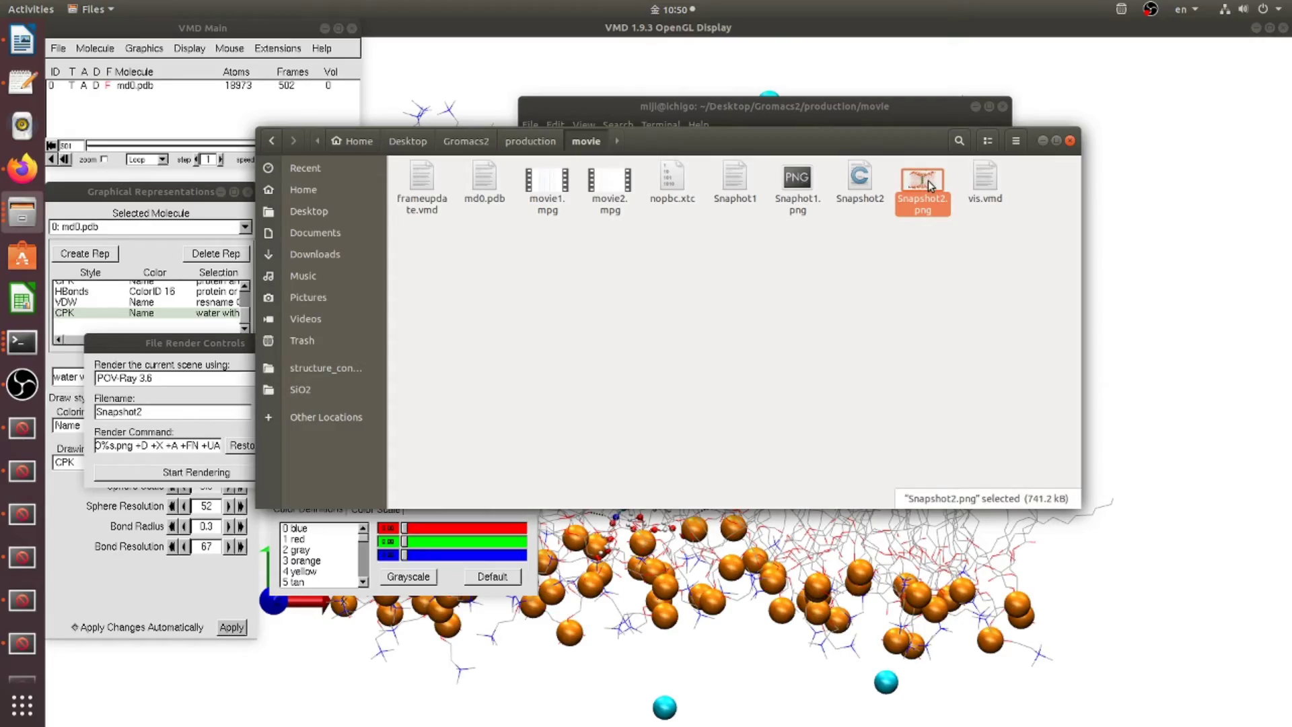
double_click(927, 182)
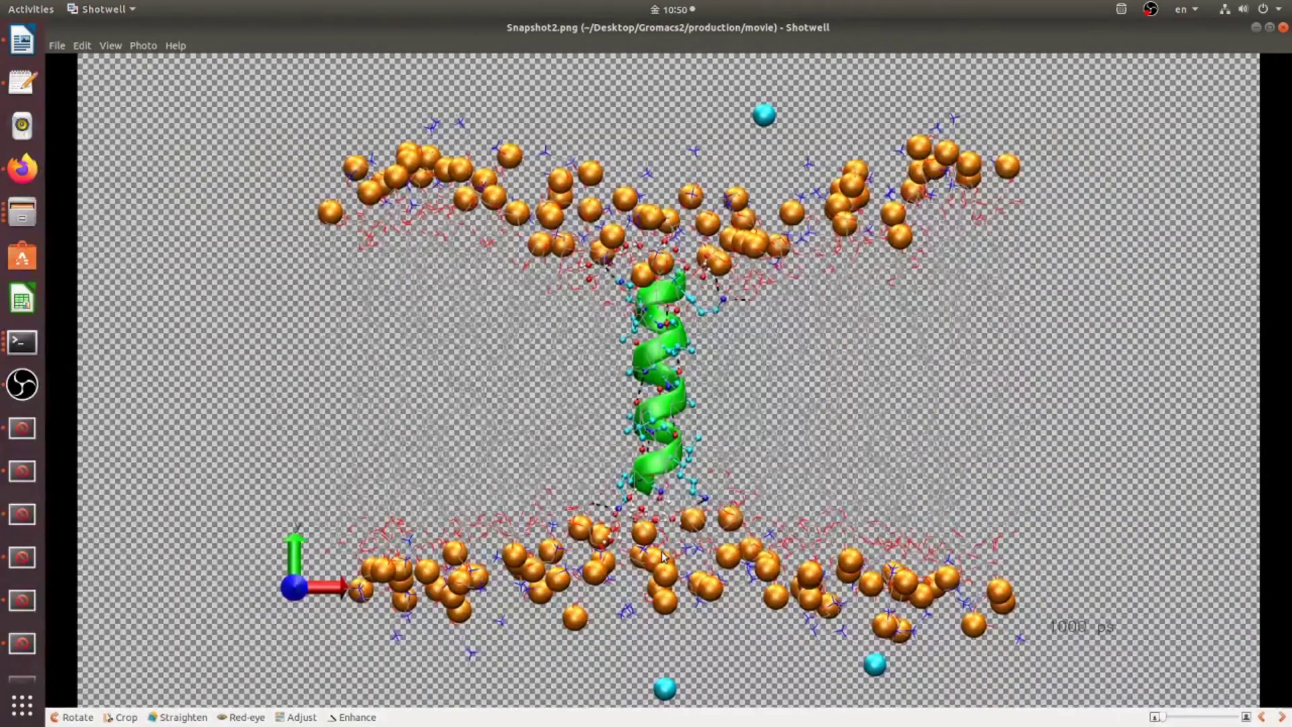
scroll(662, 554, up, 3)
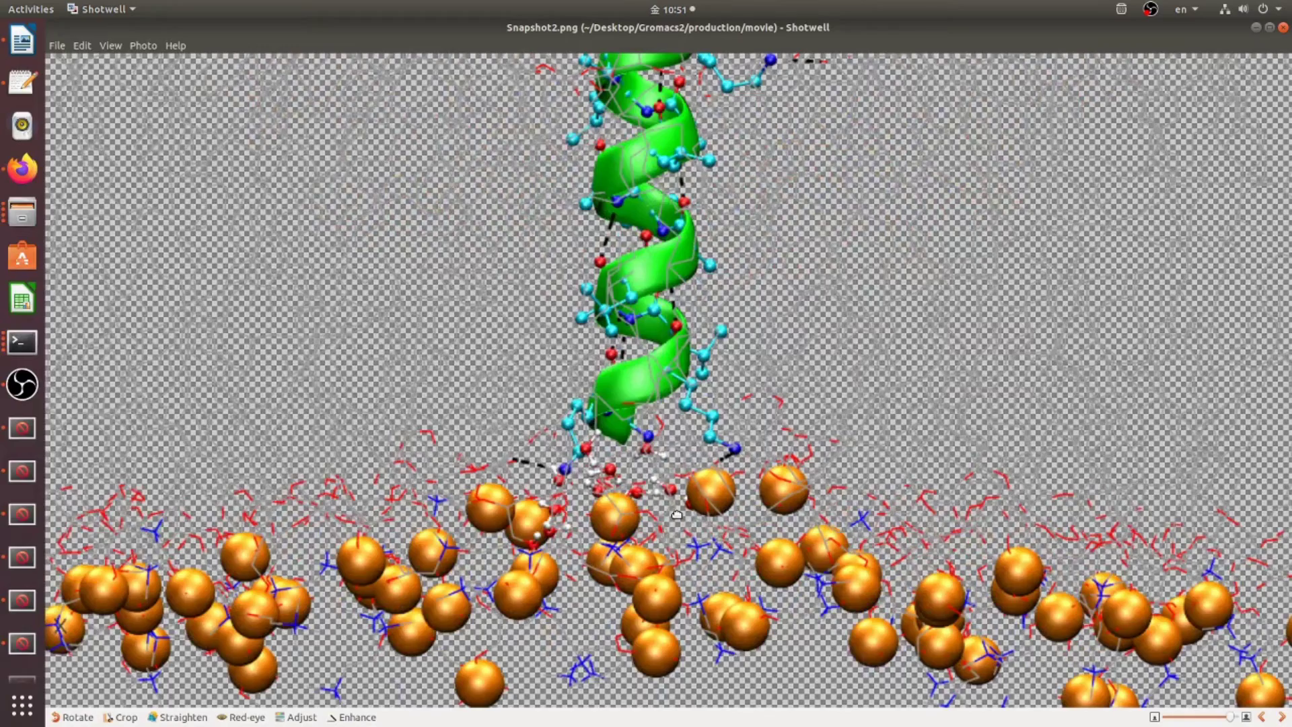
scroll(654, 524, down, 2)
scroll(654, 525, down, 2)
scroll(654, 525, down, 1)
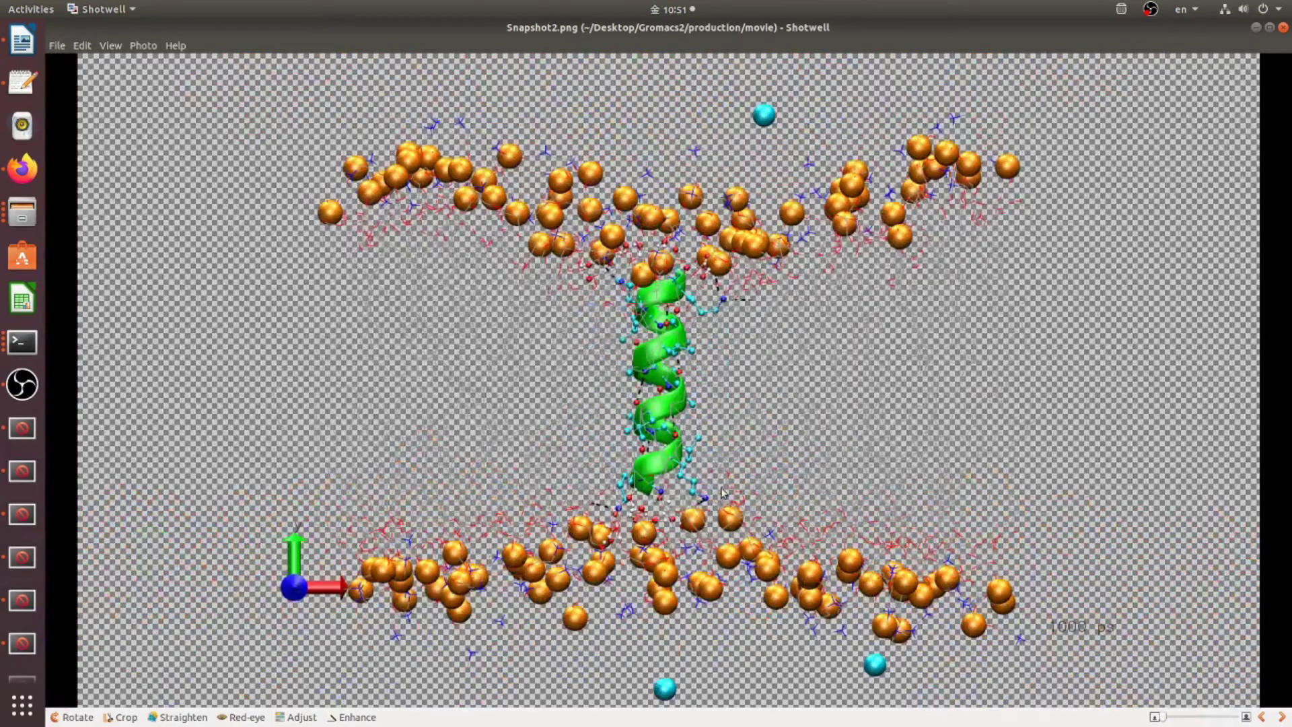
key(ctrl+w)
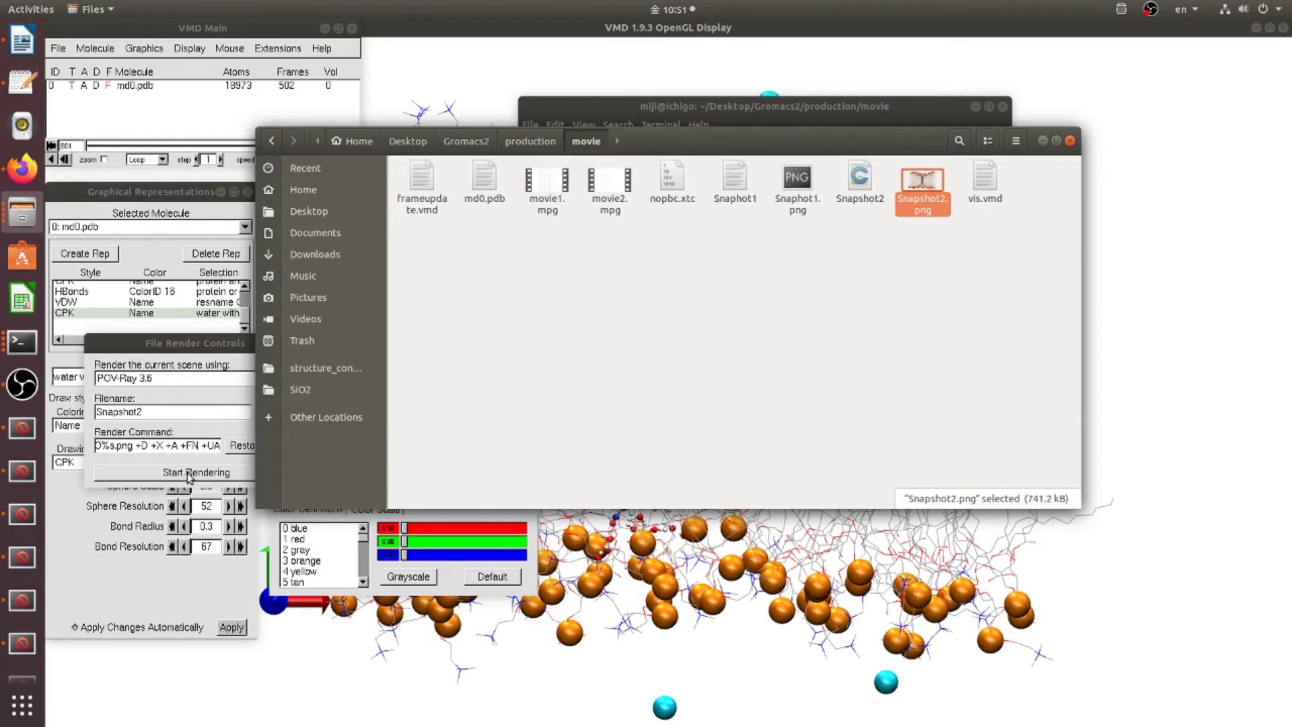